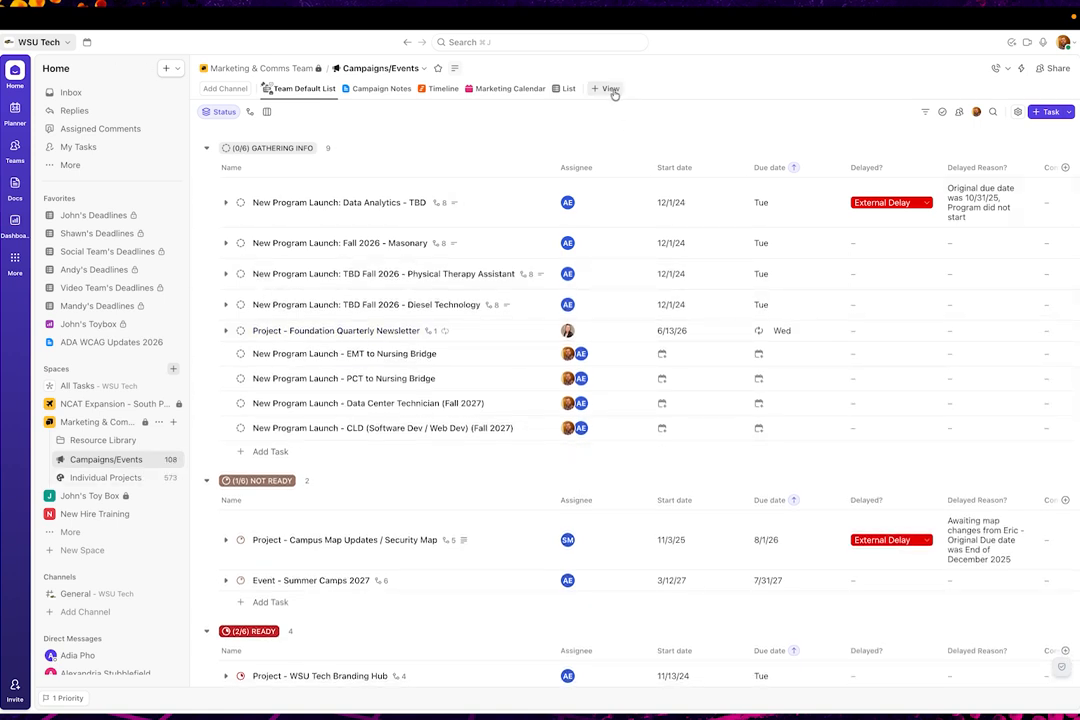
Step: Add a new List view named "TWJ 1" to the Campaigns/Events list
{"action": "left_click", "coordinate": [611, 89]}
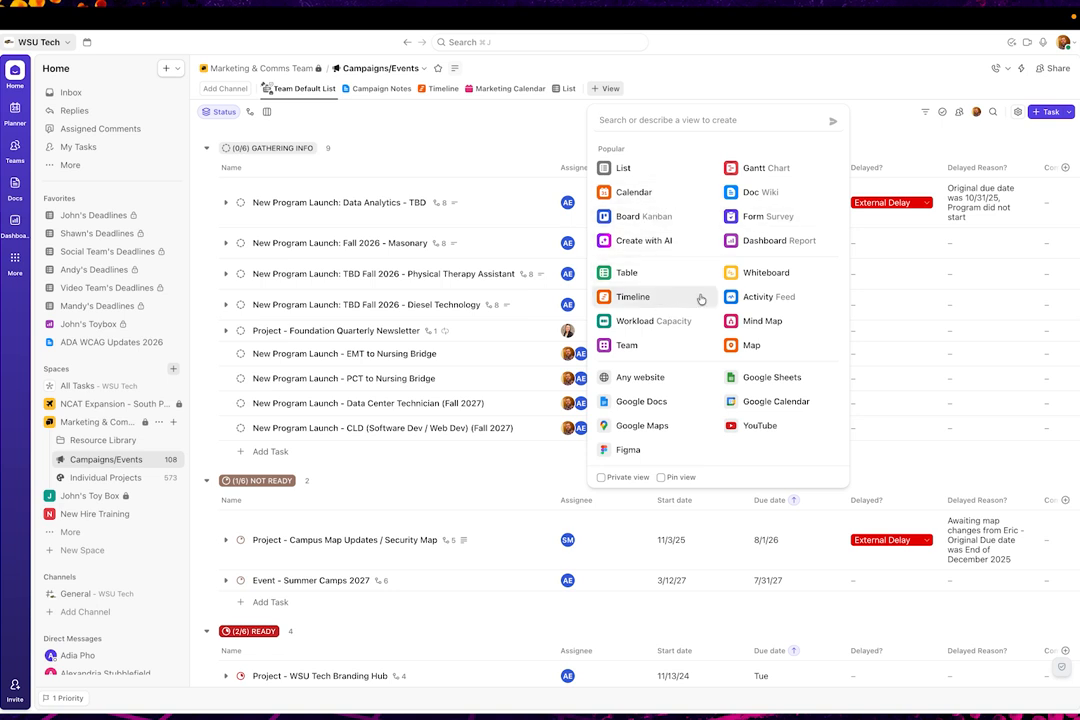
{"action": "left_click", "coordinate": [625, 170]}
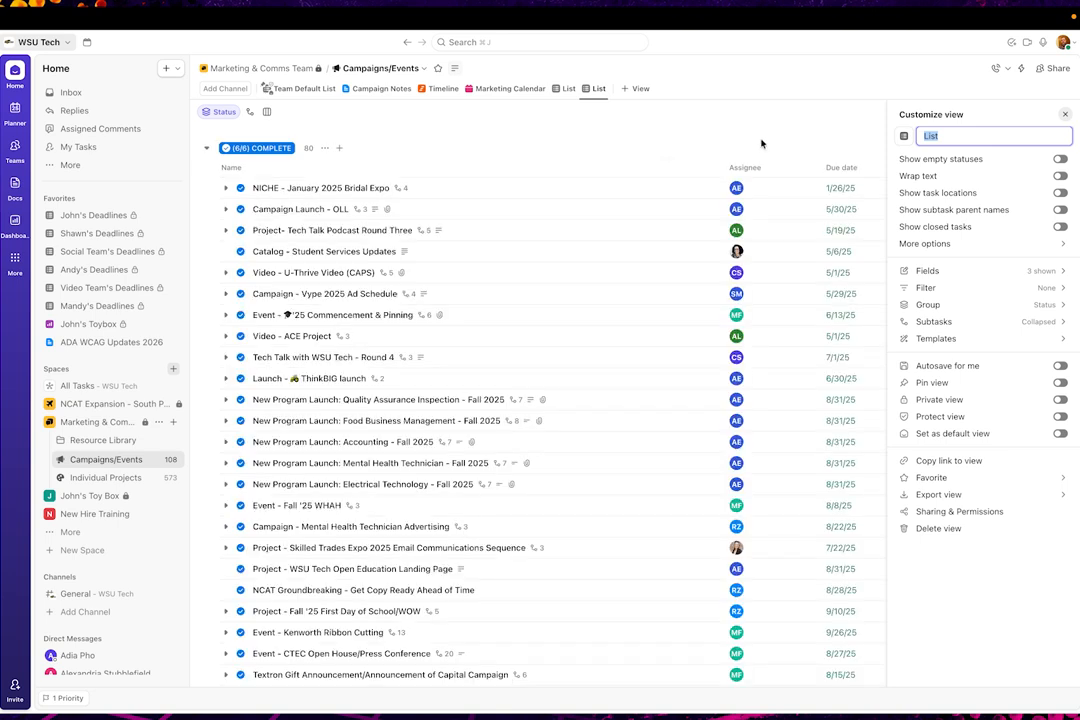
{"action": "type", "text": "TWJ 1"}
{"action": "left_click", "coordinate": [726, 127]}
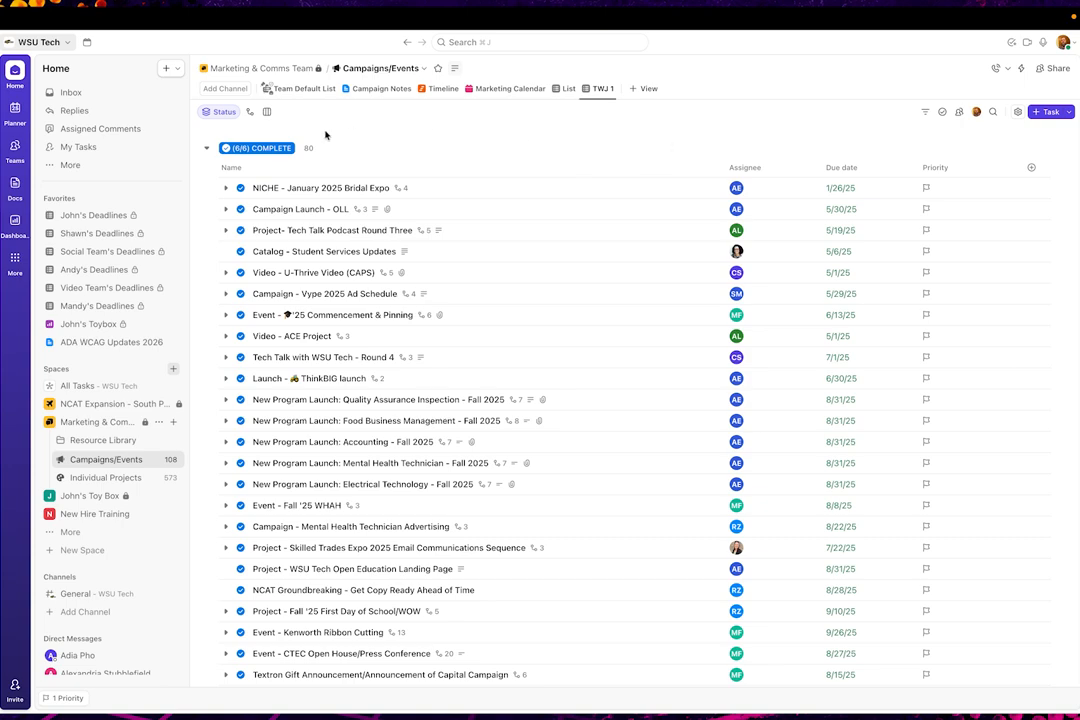
Step: Set subtasks in the TWJ 1 view to show as separate tasks
{"action": "scroll", "coordinate": [379, 308], "scroll_direction": "down", "scroll_amount": 15}
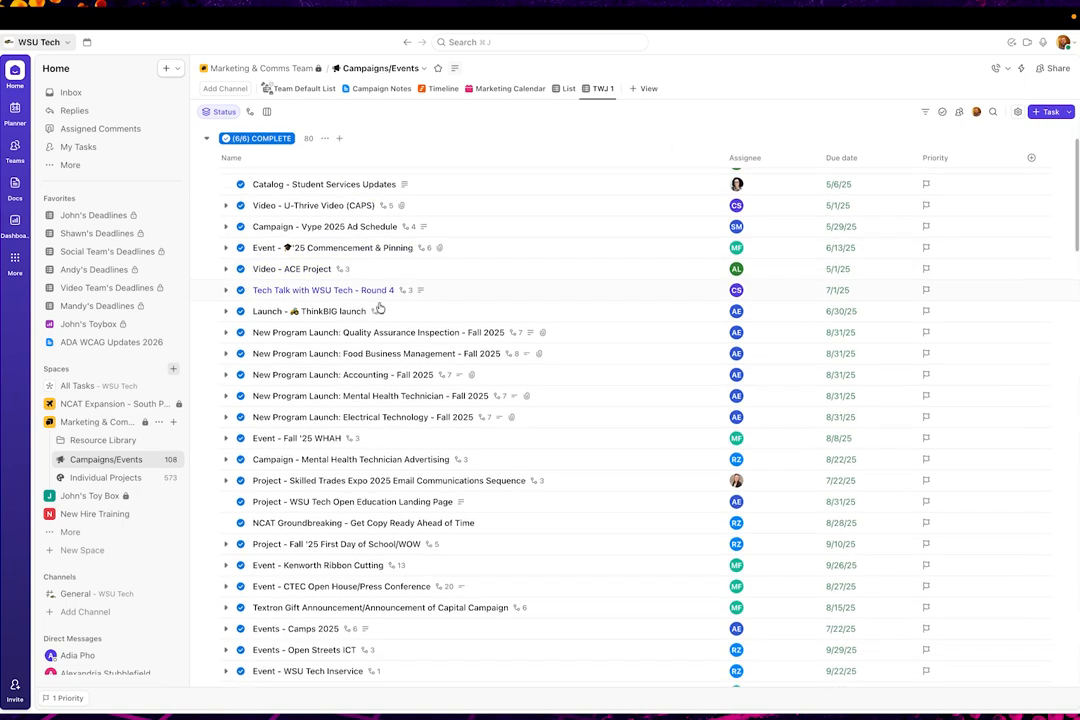
{"action": "scroll", "coordinate": [379, 308], "scroll_direction": "down", "scroll_amount": 20}
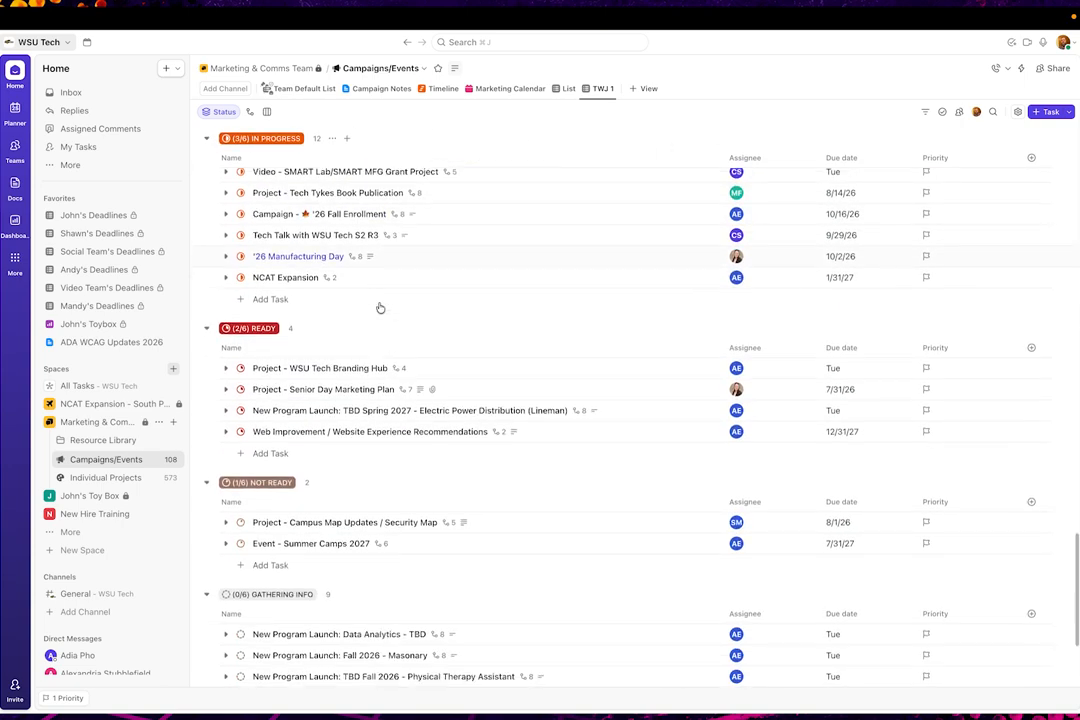
{"action": "scroll", "coordinate": [379, 308], "scroll_direction": "up", "scroll_amount": 20}
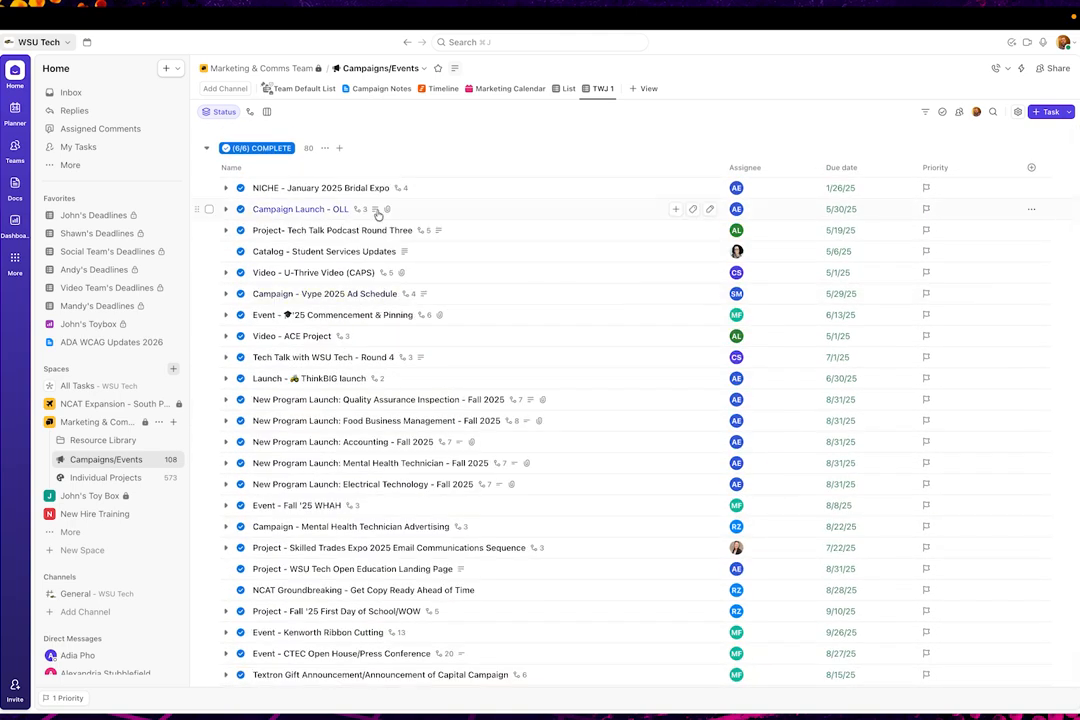
{"action": "left_click", "coordinate": [250, 112]}
{"action": "left_click", "coordinate": [276, 195]}
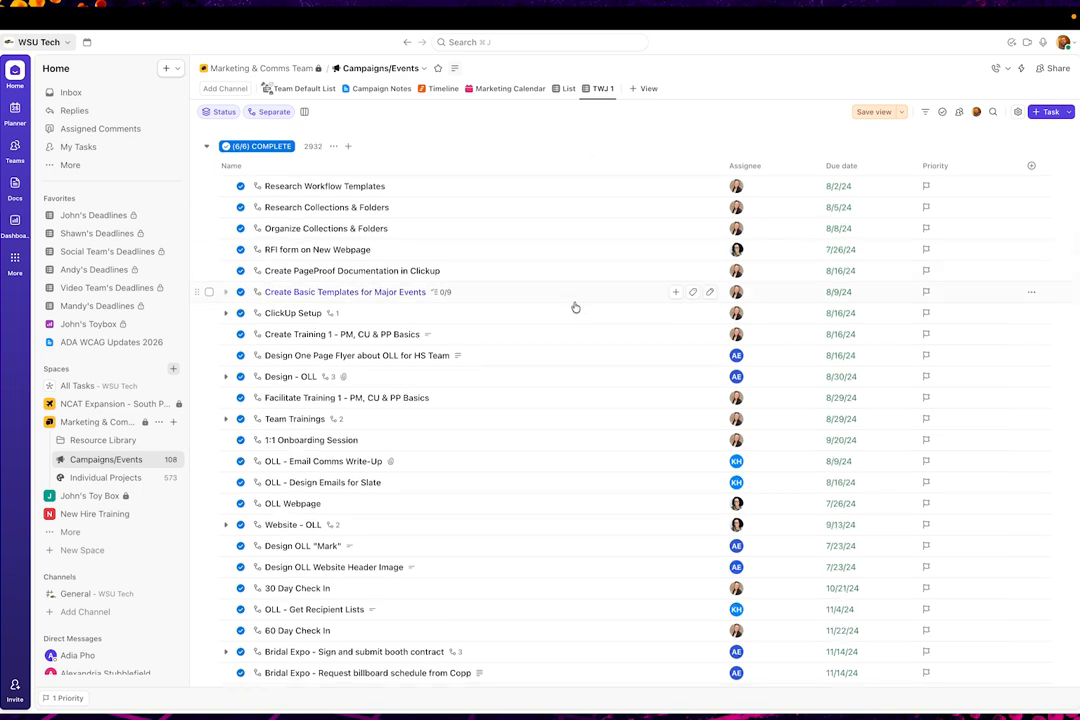
Step: Look through the separated subtasks in the Complete status group
{"action": "scroll", "coordinate": [575, 307], "scroll_direction": "down", "scroll_amount": 20}
{"action": "scroll", "coordinate": [575, 307], "scroll_direction": "down", "scroll_amount": 20}
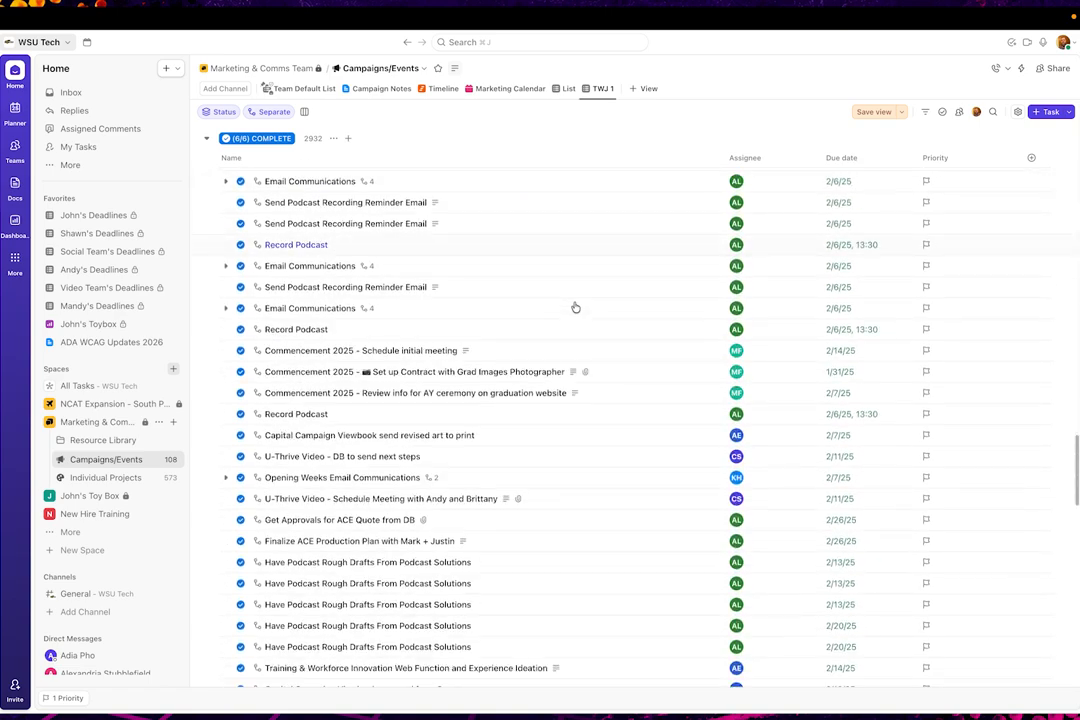
{"action": "scroll", "coordinate": [575, 307], "scroll_direction": "down", "scroll_amount": 20}
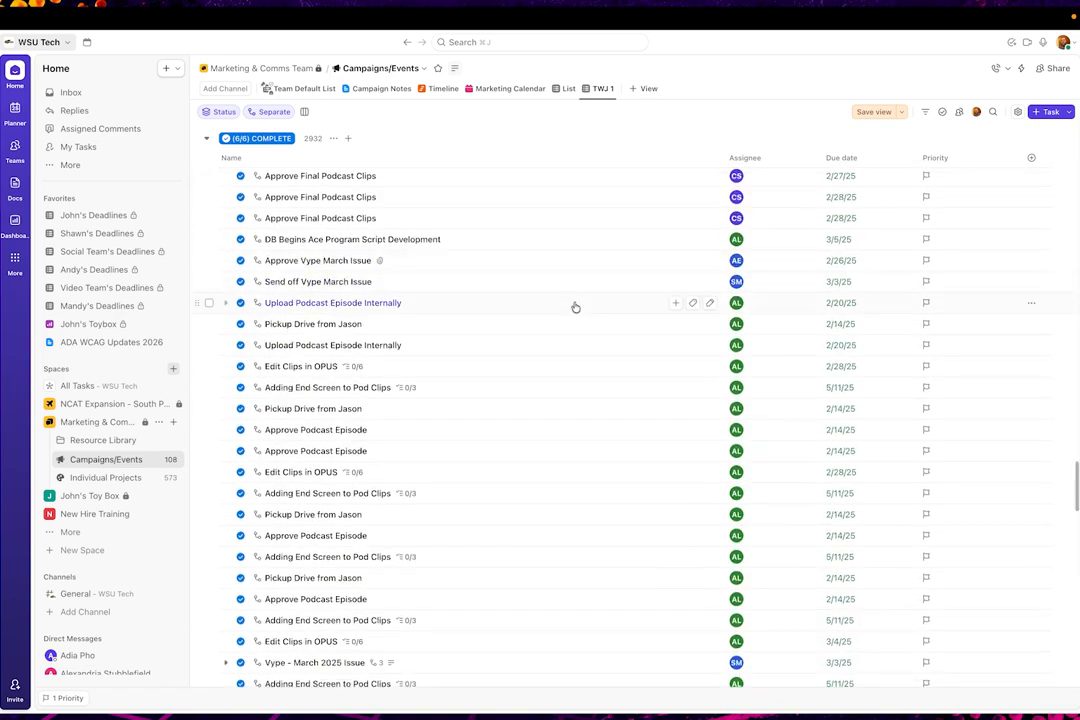
{"action": "scroll", "coordinate": [575, 307], "scroll_direction": "down", "scroll_amount": 5}
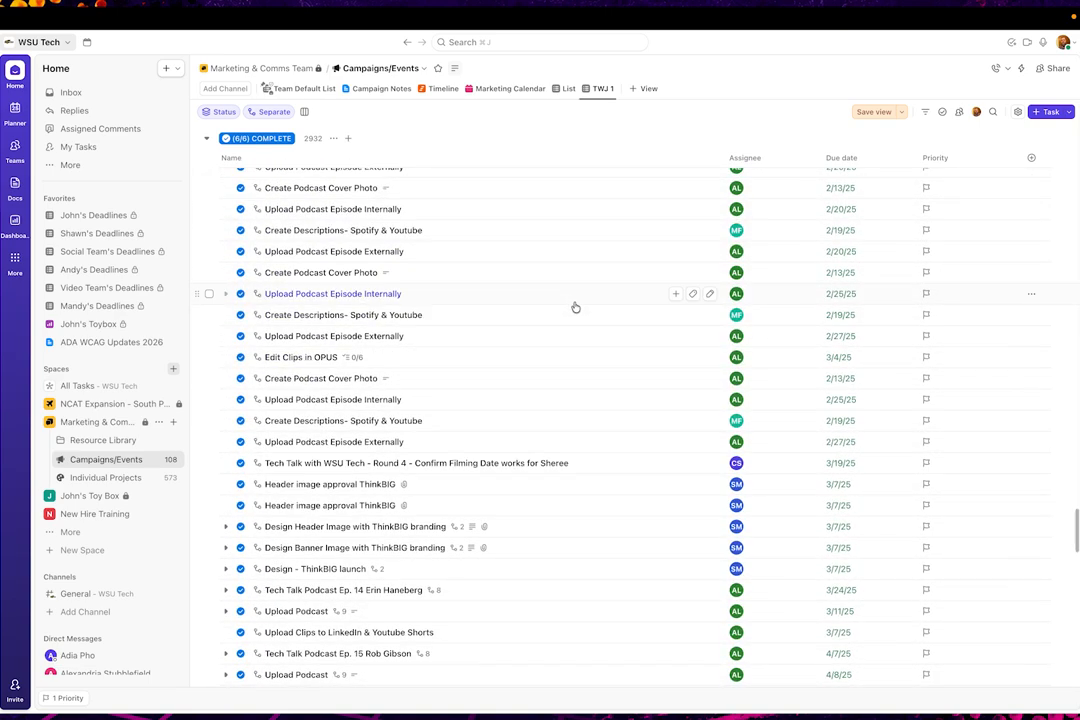
{"action": "scroll", "coordinate": [575, 307], "scroll_direction": "down", "scroll_amount": 7}
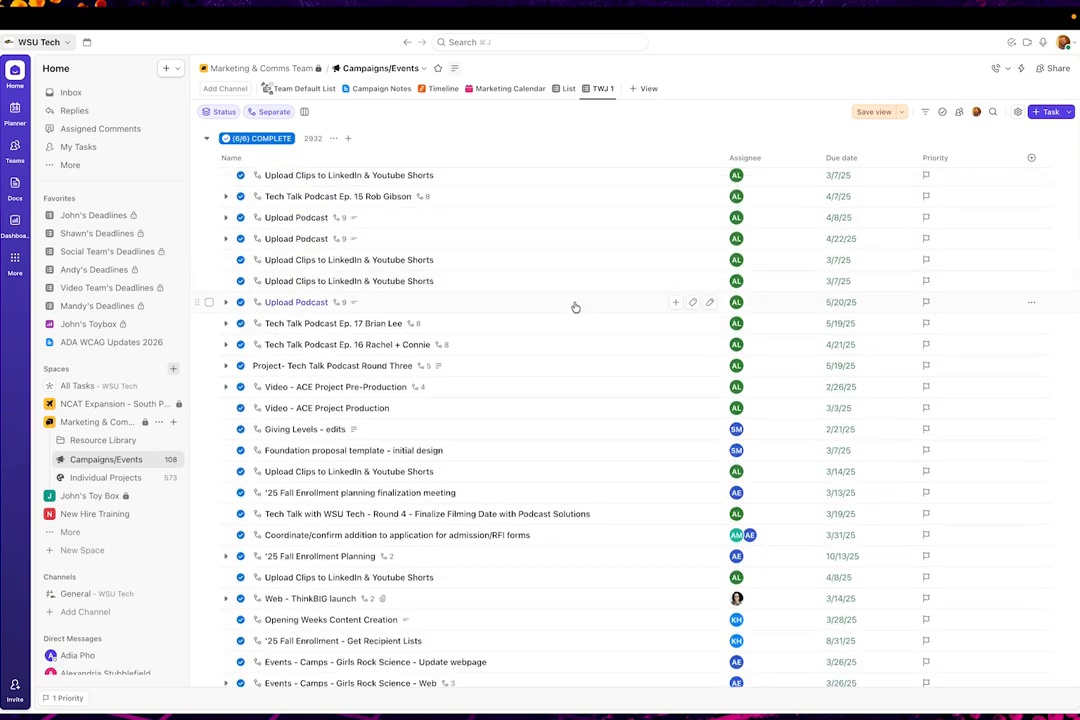
{"action": "scroll", "coordinate": [575, 307], "scroll_direction": "up", "scroll_amount": 15}
{"action": "scroll", "coordinate": [575, 307], "scroll_direction": "up", "scroll_amount": 10}
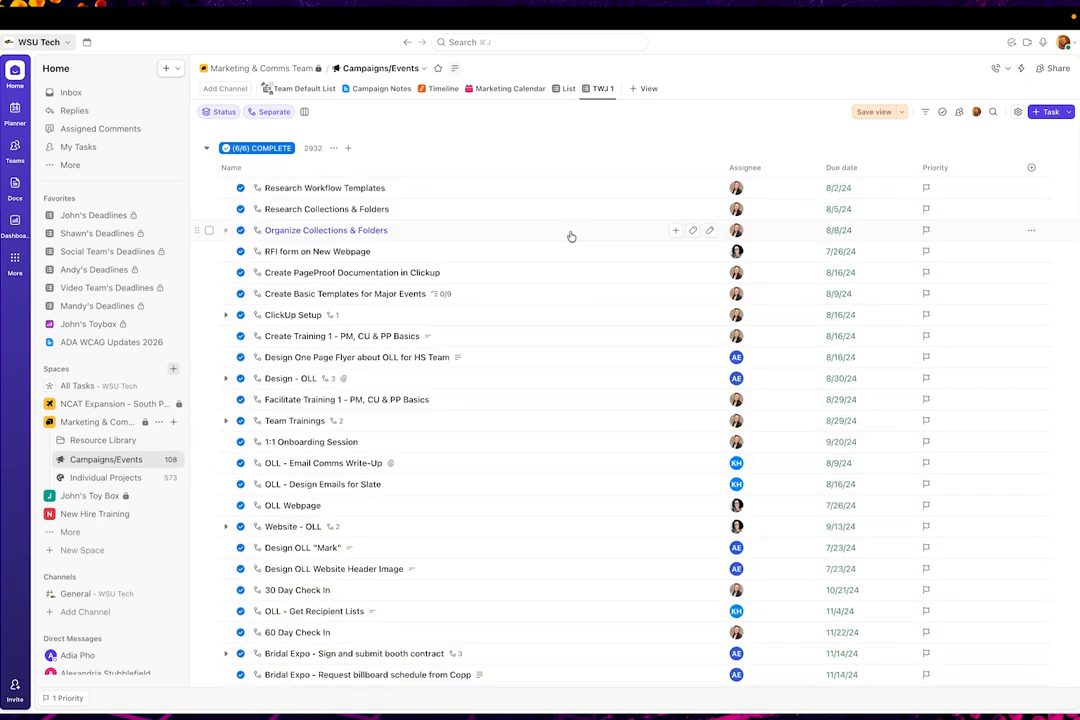
Step: Customize the TWJ 1 view to wrap text and show subtask parent names
{"action": "left_click", "coordinate": [1018, 112]}
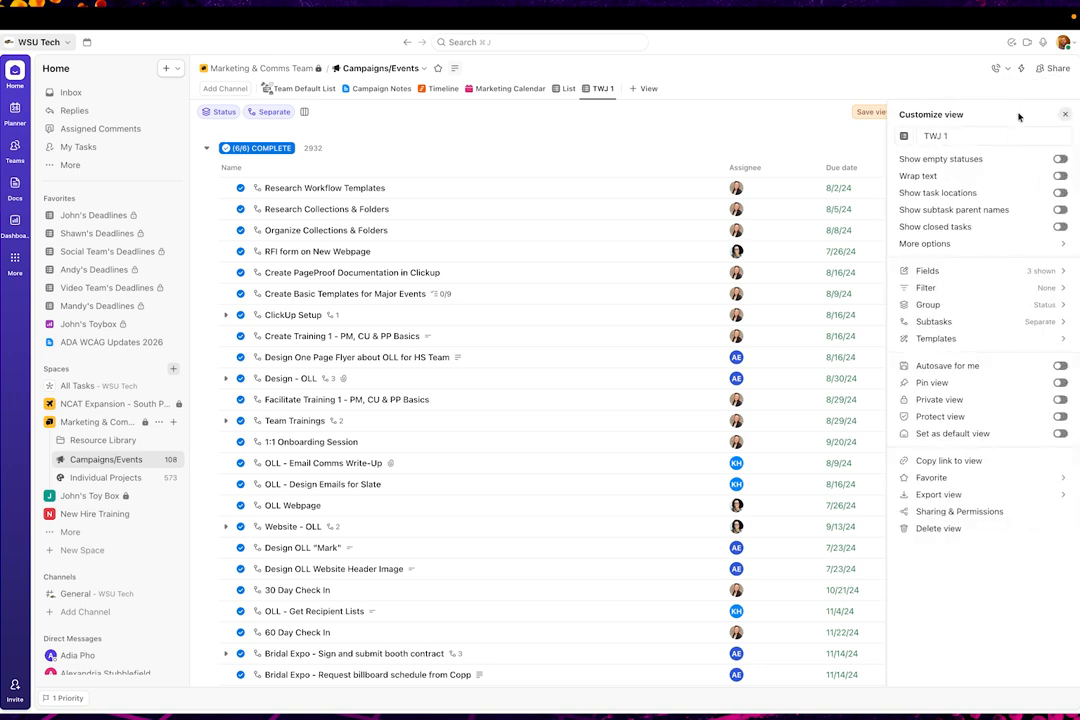
{"action": "left_click", "coordinate": [1060, 176]}
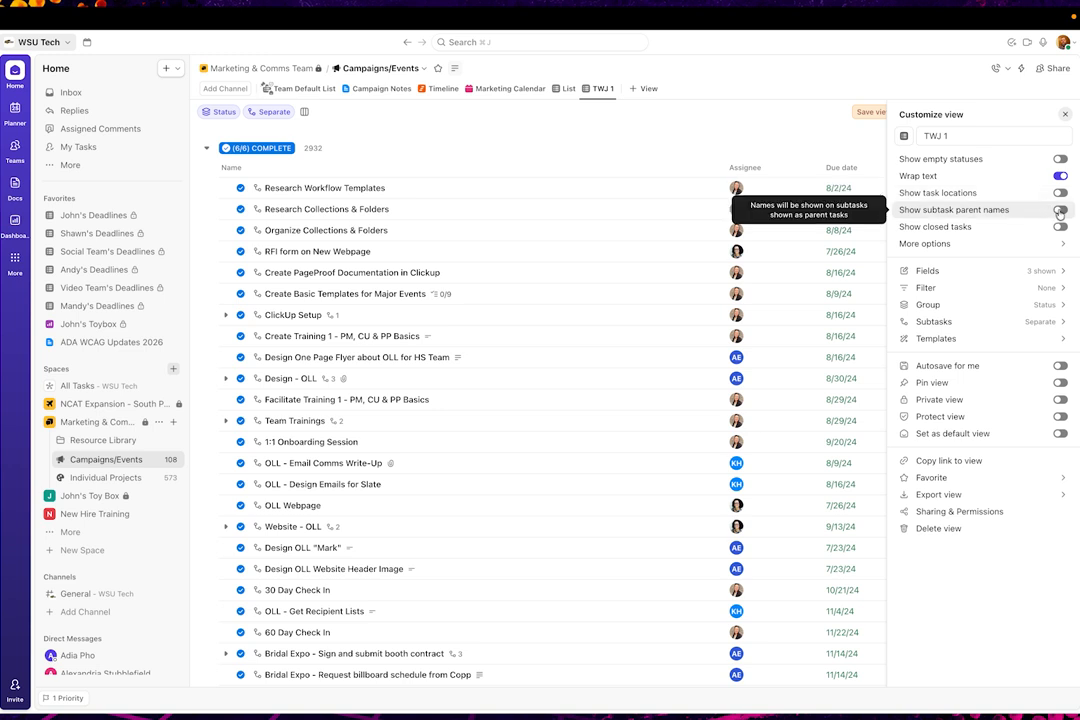
{"action": "left_click", "coordinate": [1060, 211]}
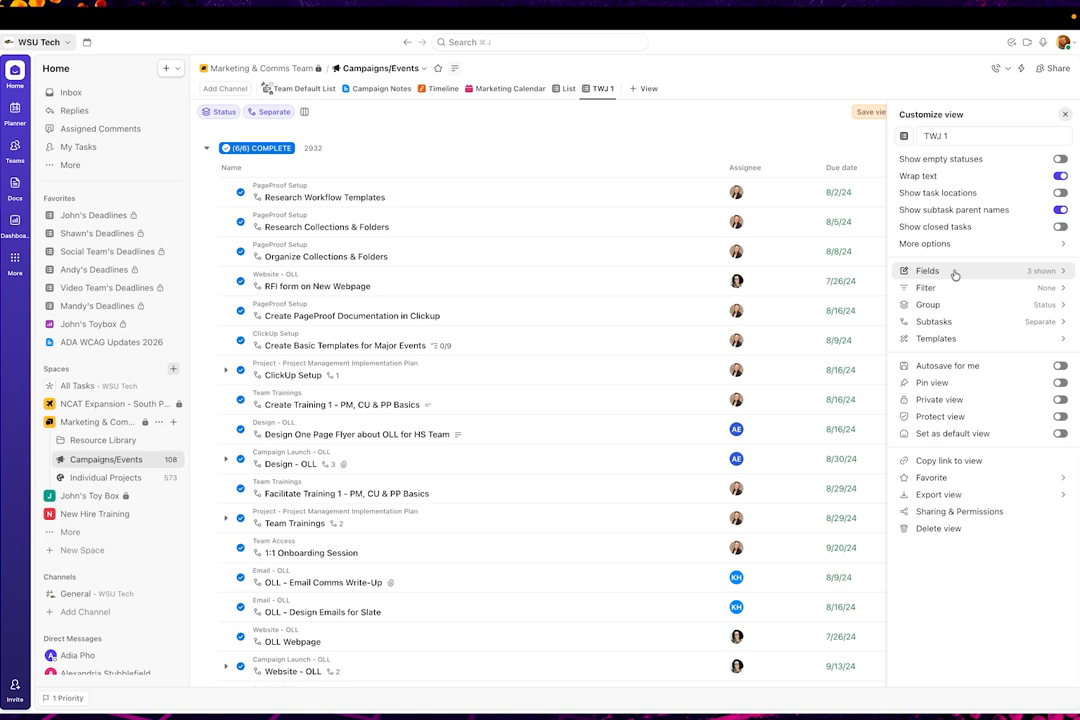
{"action": "left_click", "coordinate": [1064, 114]}
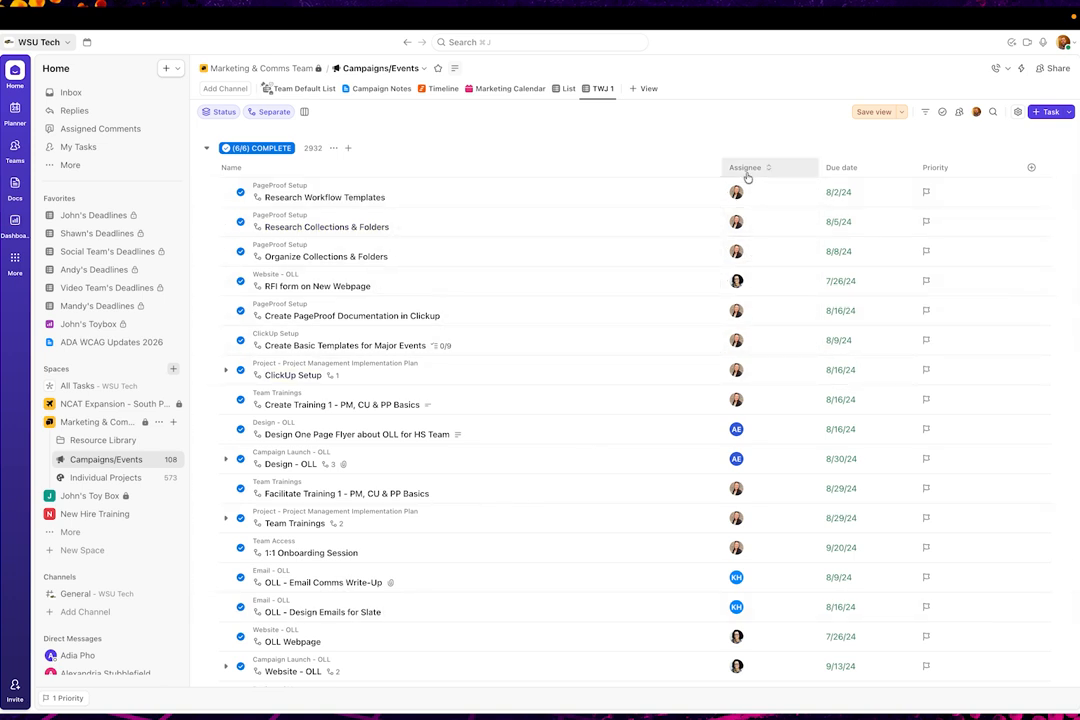
Step: Hide the Priority field from the TWJ 1 view's columns
{"action": "left_click", "coordinate": [1018, 113]}
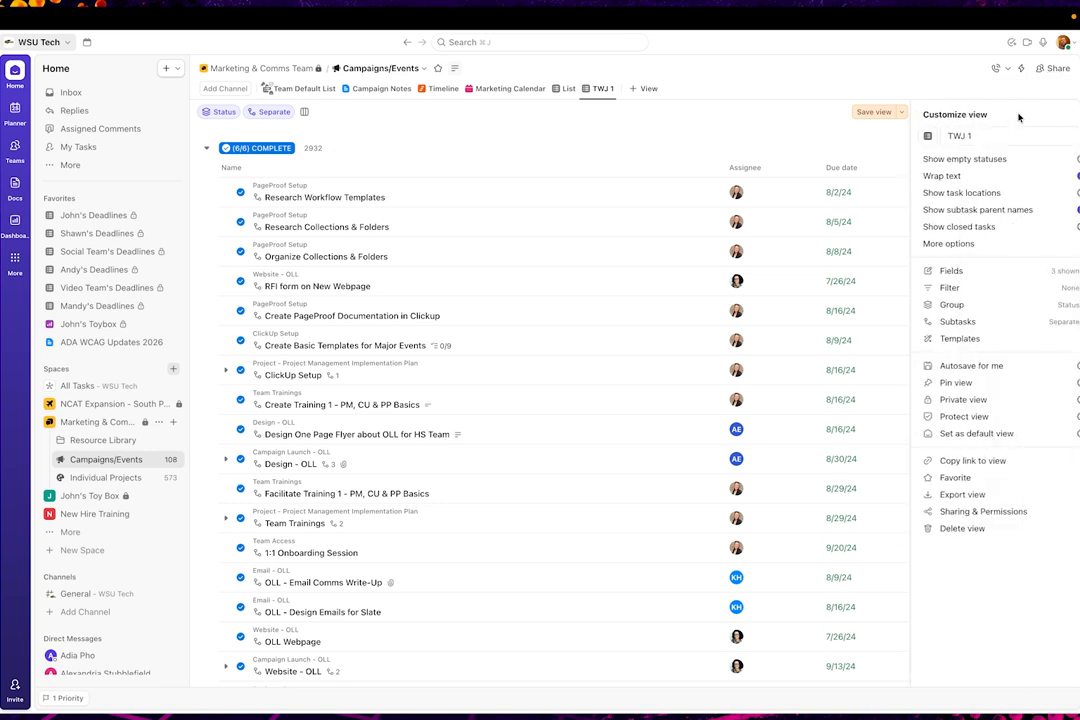
{"action": "left_click", "coordinate": [1036, 271]}
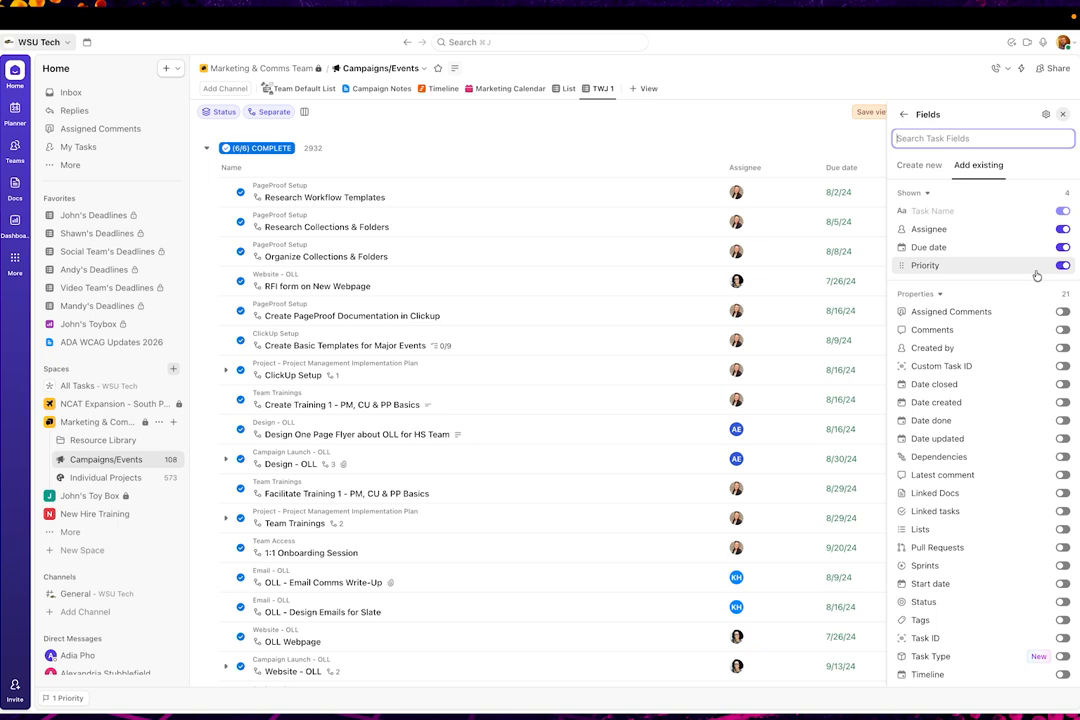
{"action": "left_click", "coordinate": [903, 114]}
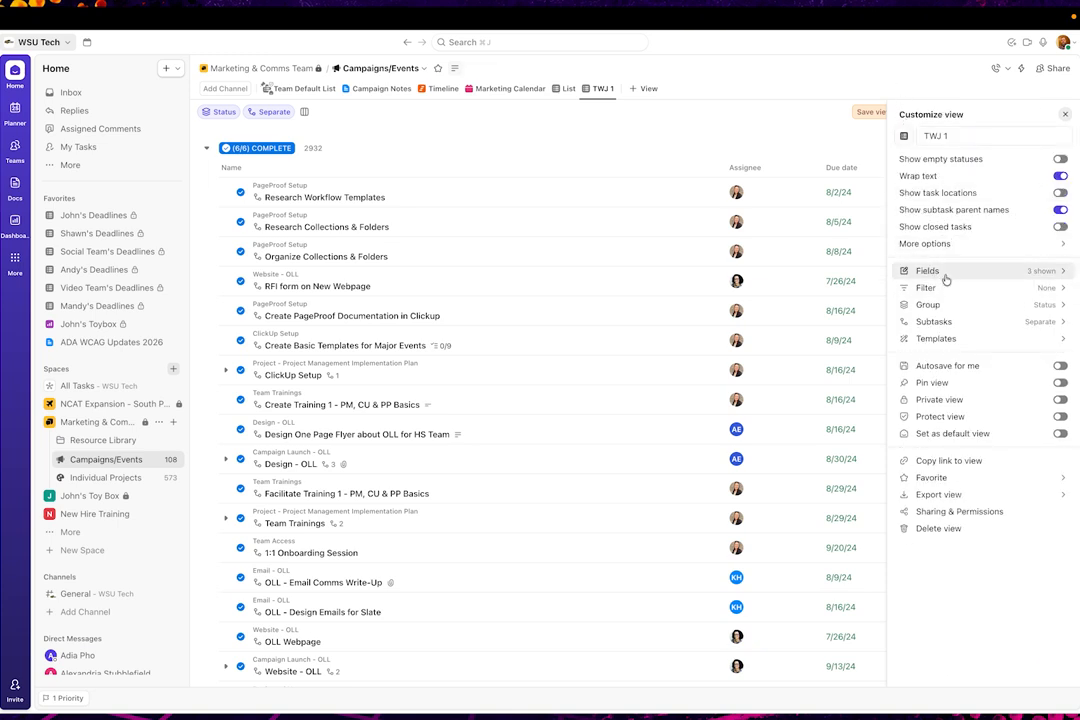
{"action": "left_click", "coordinate": [982, 273]}
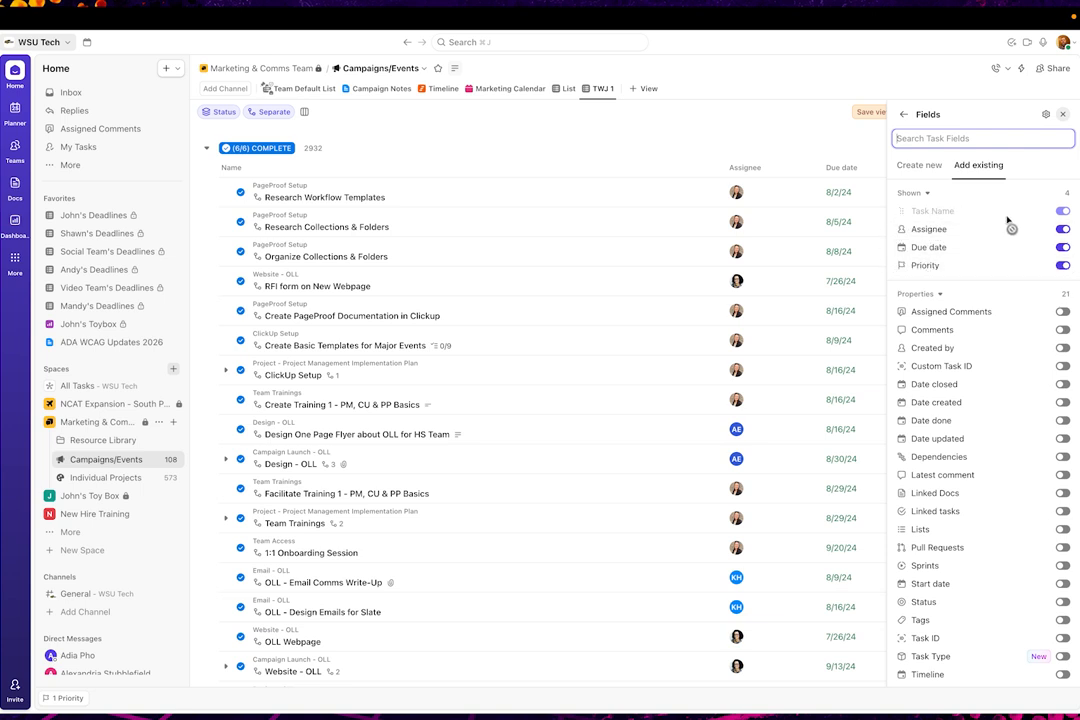
{"action": "left_click", "coordinate": [1062, 265]}
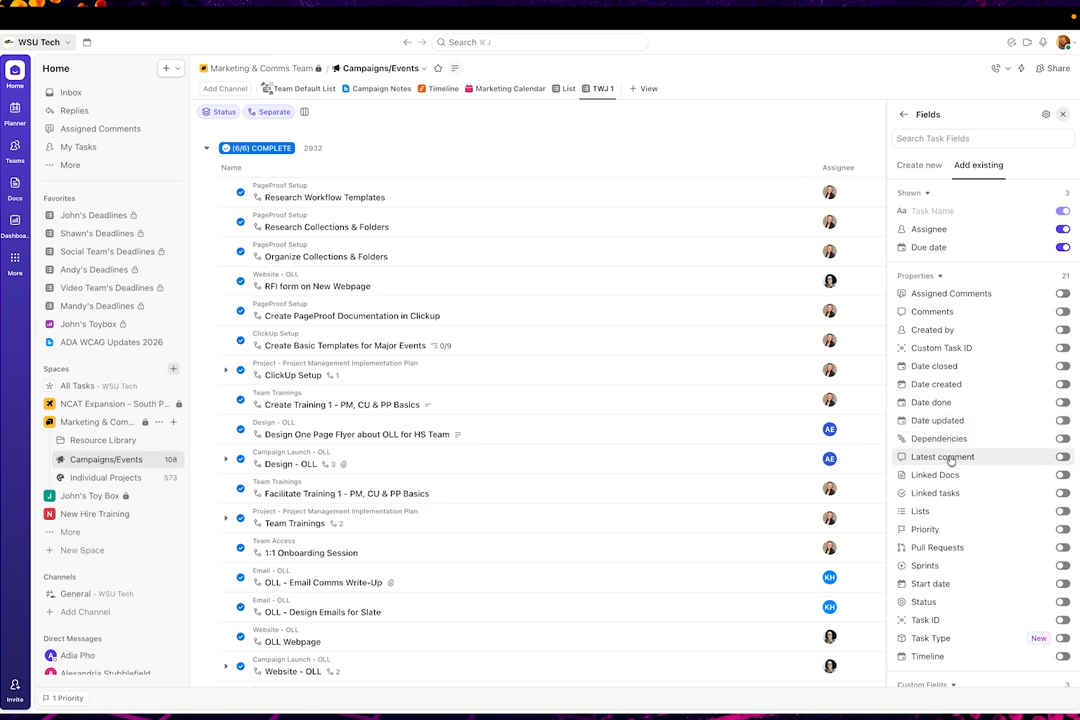
Step: Show the Status property as a column in the view
{"action": "scroll", "coordinate": [946, 480], "scroll_direction": "down", "scroll_amount": 2}
{"action": "scroll", "coordinate": [948, 481], "scroll_direction": "down", "scroll_amount": 3}
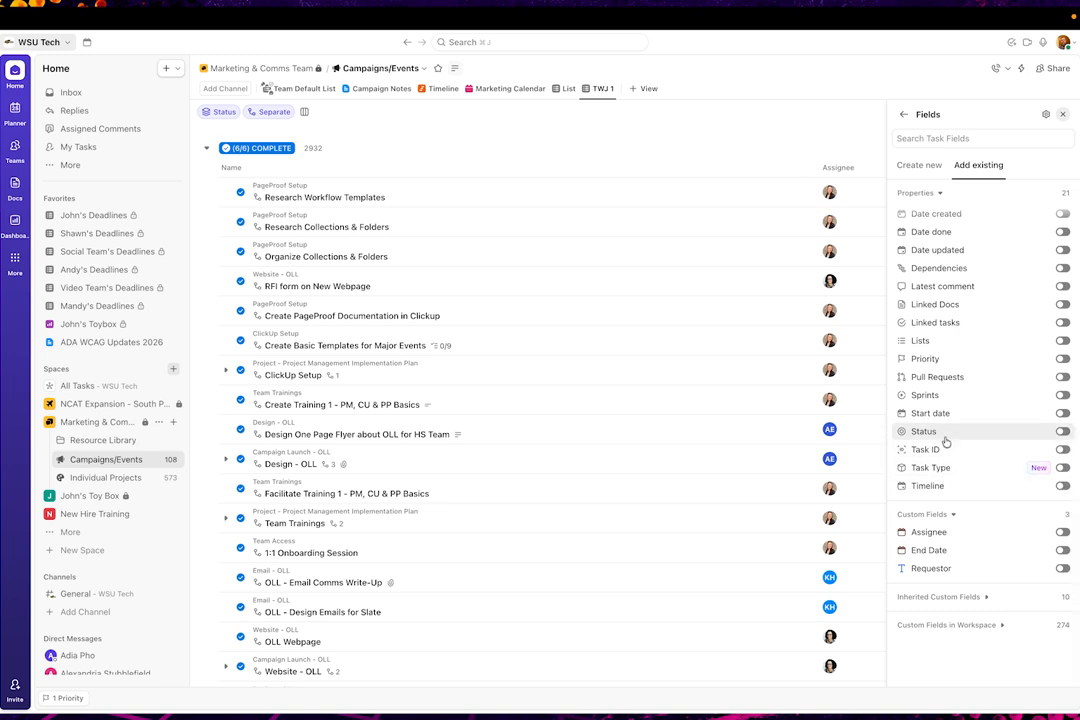
{"action": "left_click", "coordinate": [1062, 431]}
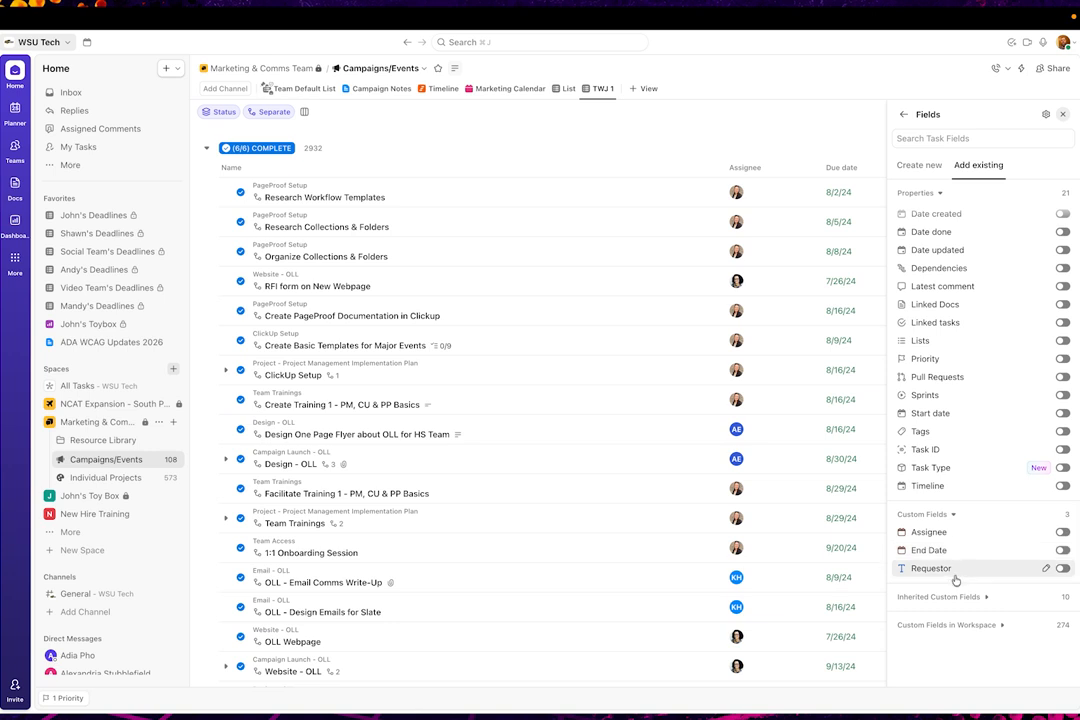
Step: Search the task fields for "work" and show the inherited Work Category field as a column
{"action": "scroll", "coordinate": [952, 571], "scroll_direction": "up", "scroll_amount": 1}
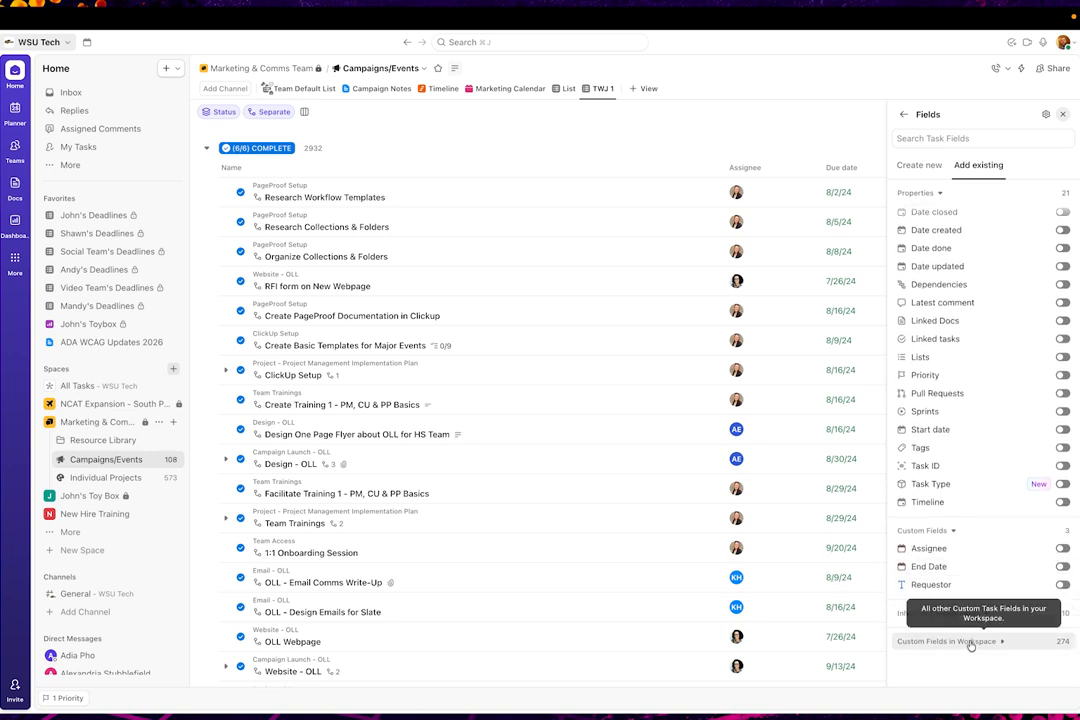
{"action": "scroll", "coordinate": [950, 380], "scroll_direction": "up", "scroll_amount": 5}
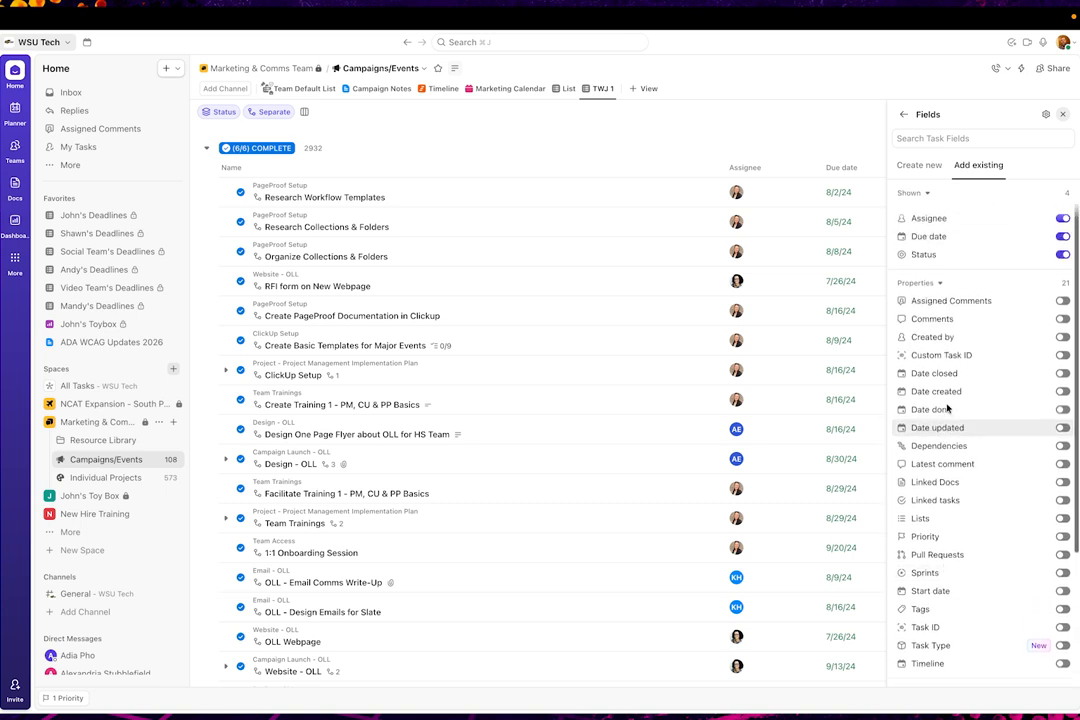
{"action": "left_click", "coordinate": [985, 140]}
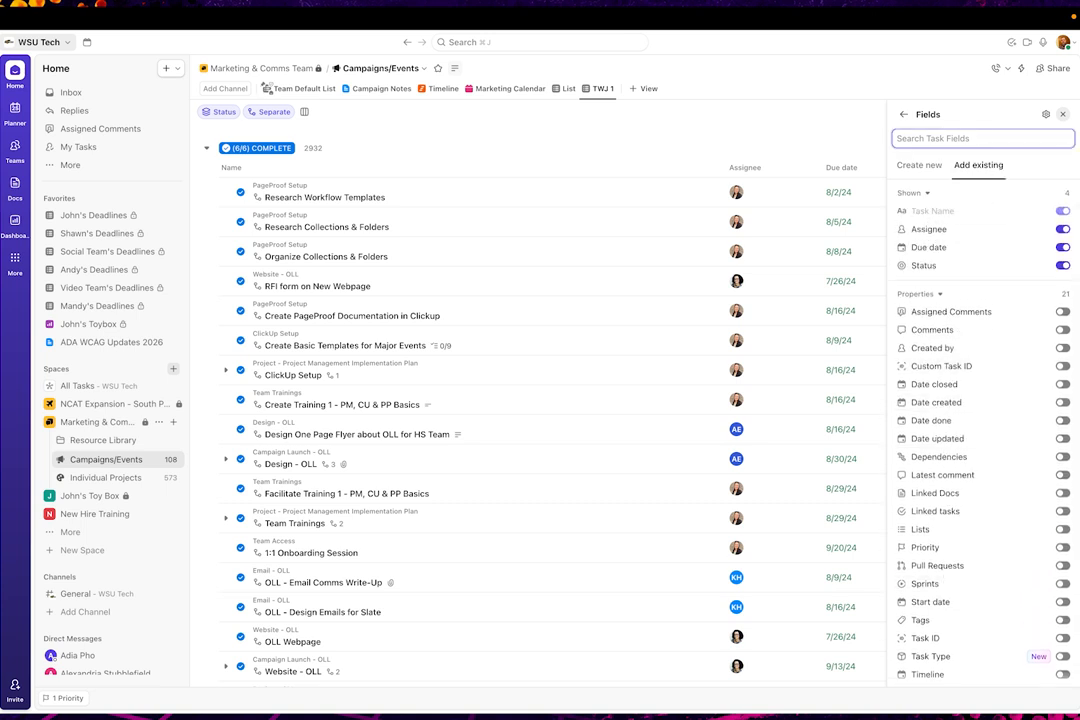
{"action": "type", "text": "work"}
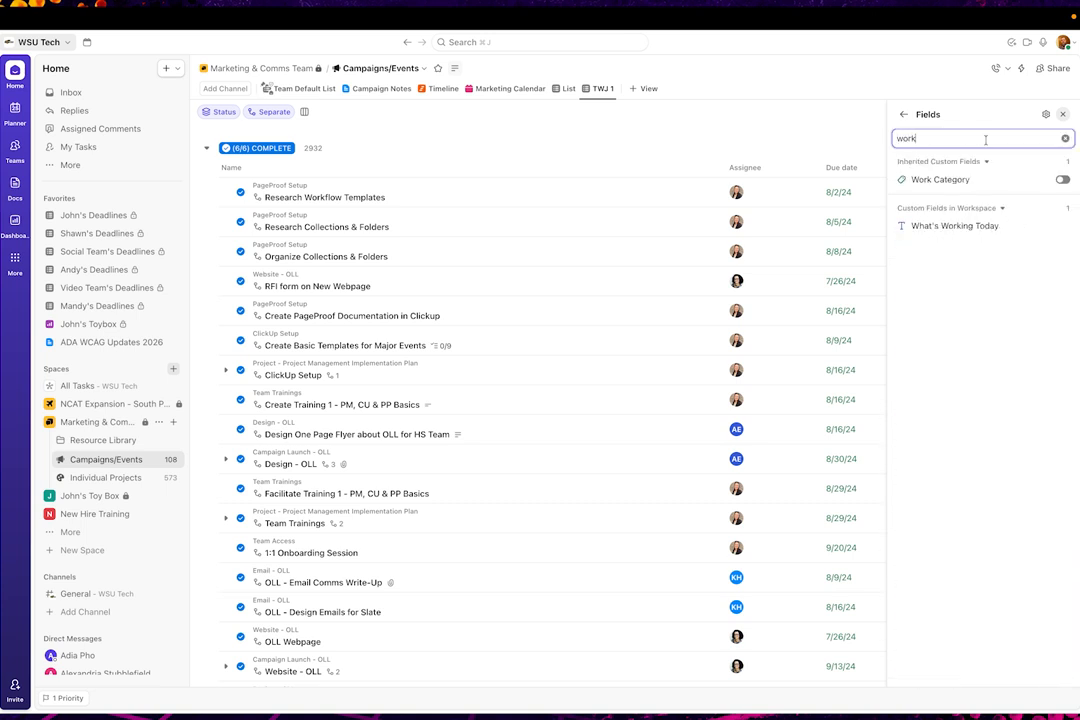
{"action": "left_click", "coordinate": [1061, 180]}
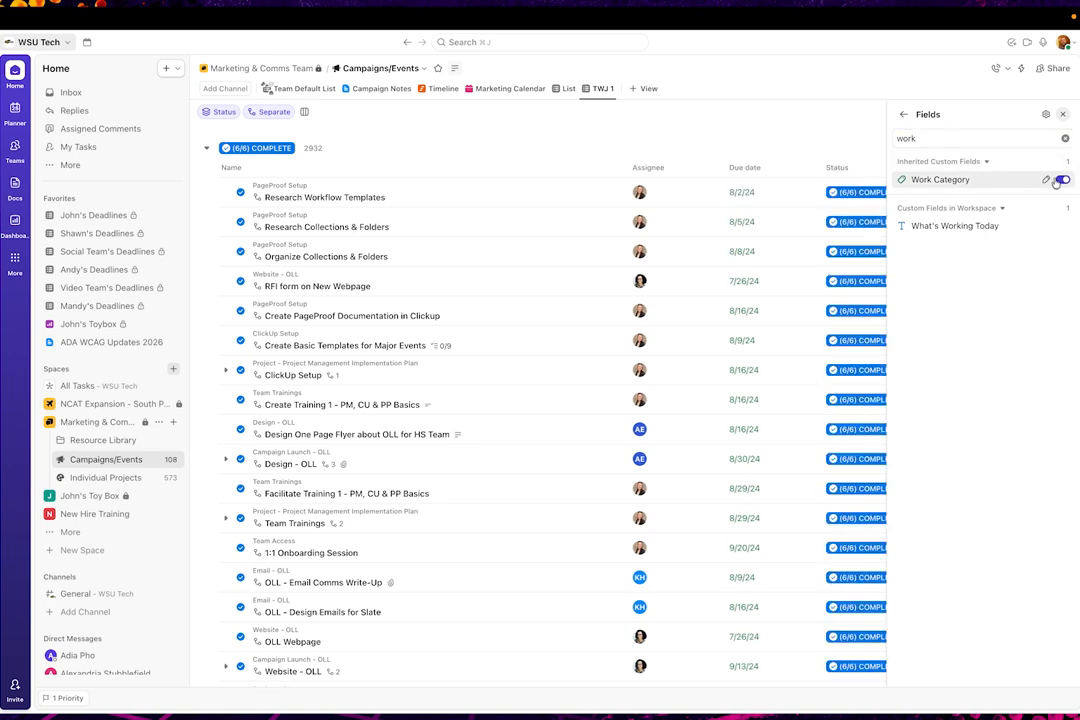
{"action": "left_click", "coordinate": [1063, 116]}
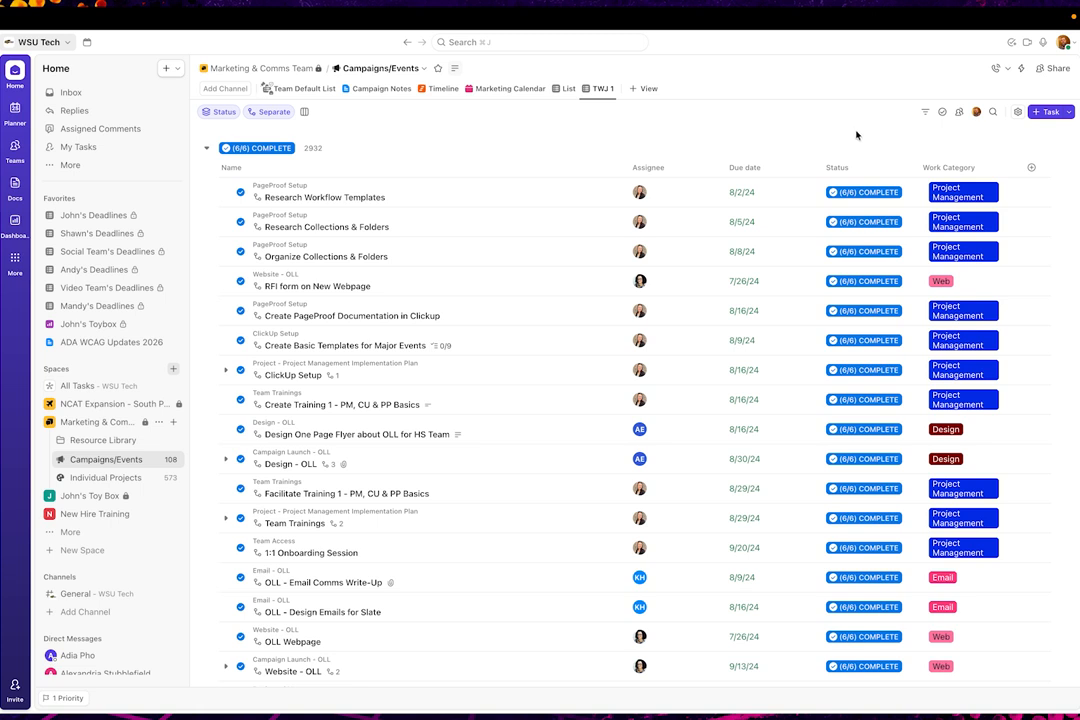
Step: Filter the view to tasks whose Status is any of the Active or Done statuses
{"action": "left_click", "coordinate": [926, 114]}
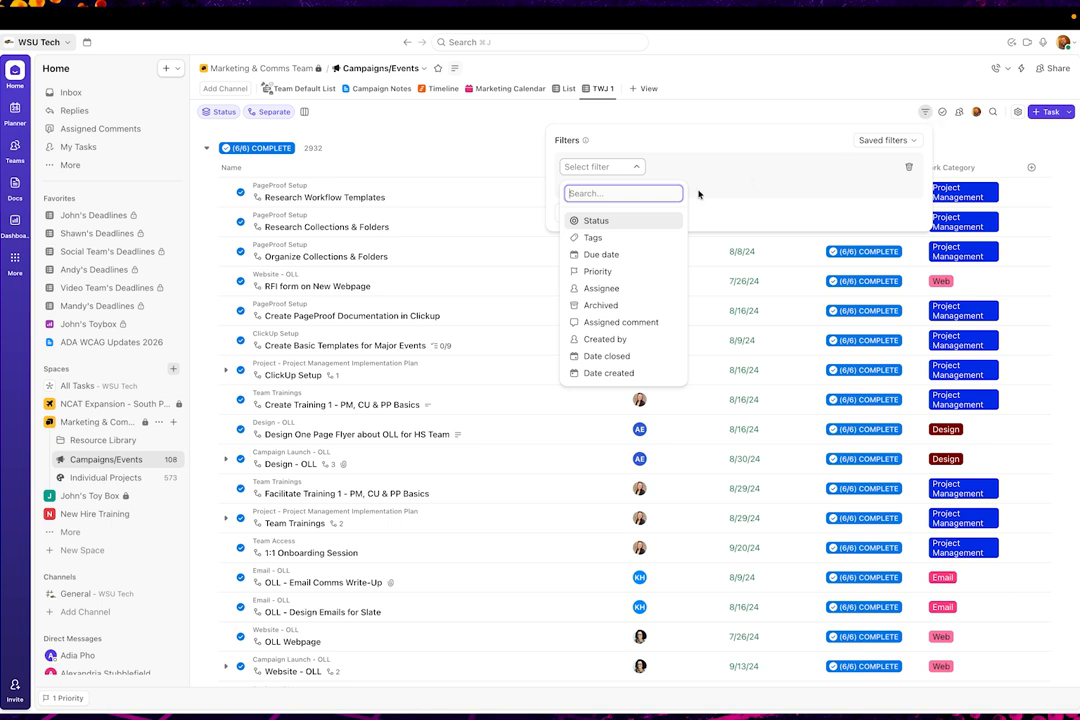
{"action": "left_click", "coordinate": [648, 221]}
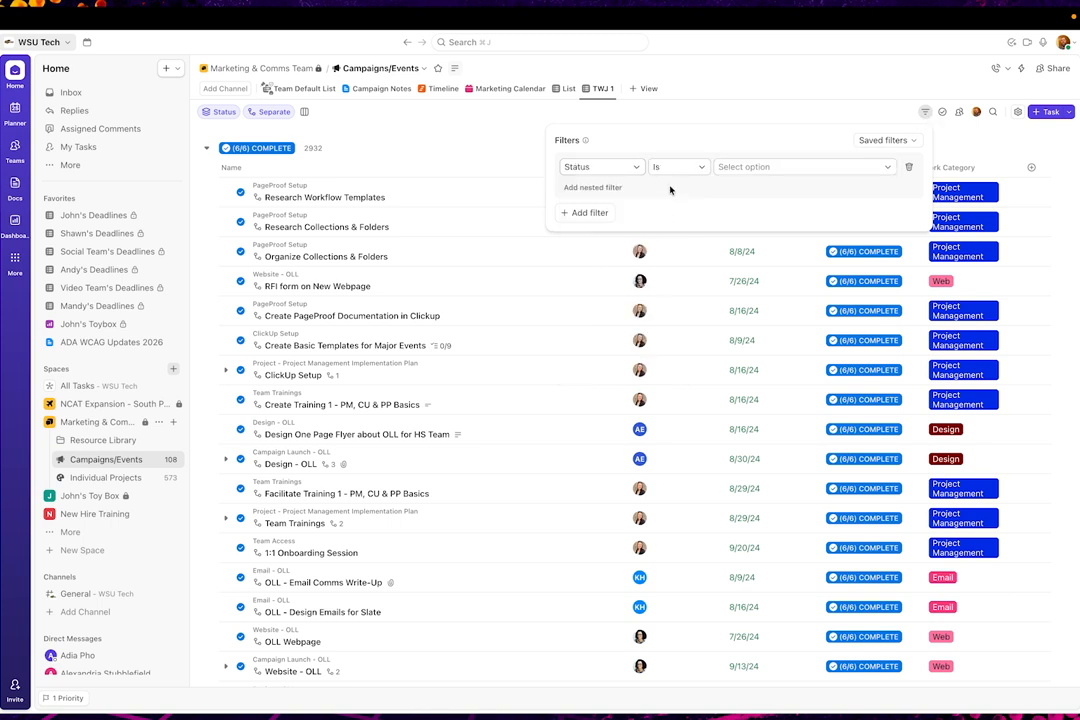
{"action": "left_click", "coordinate": [751, 167]}
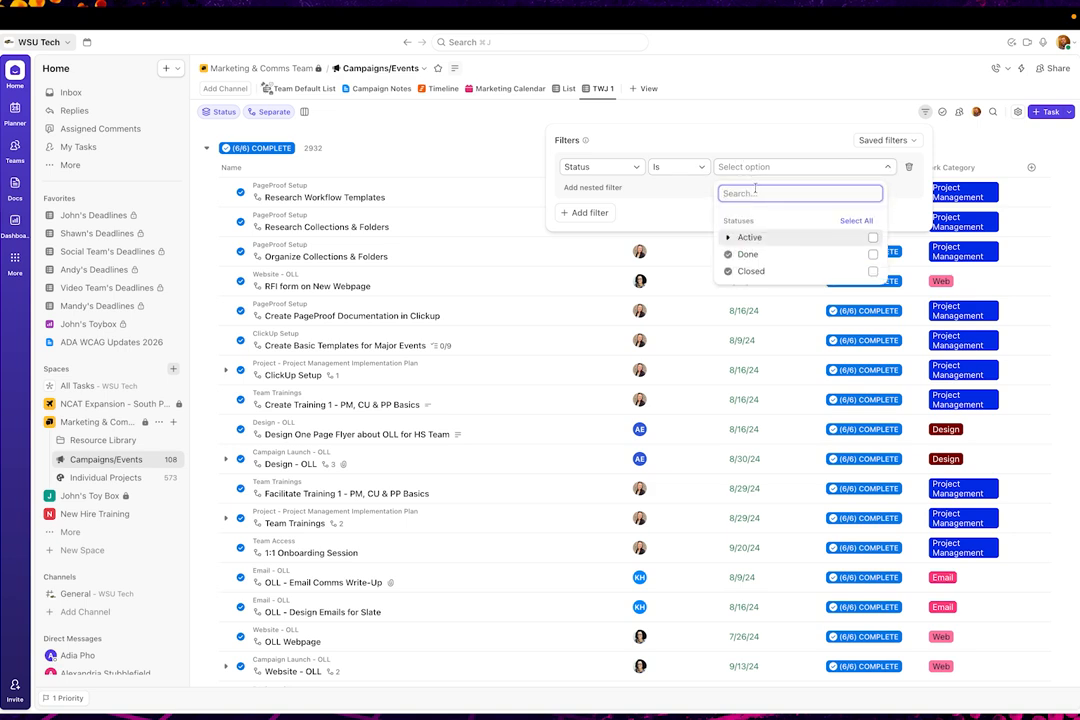
{"action": "left_click", "coordinate": [874, 240]}
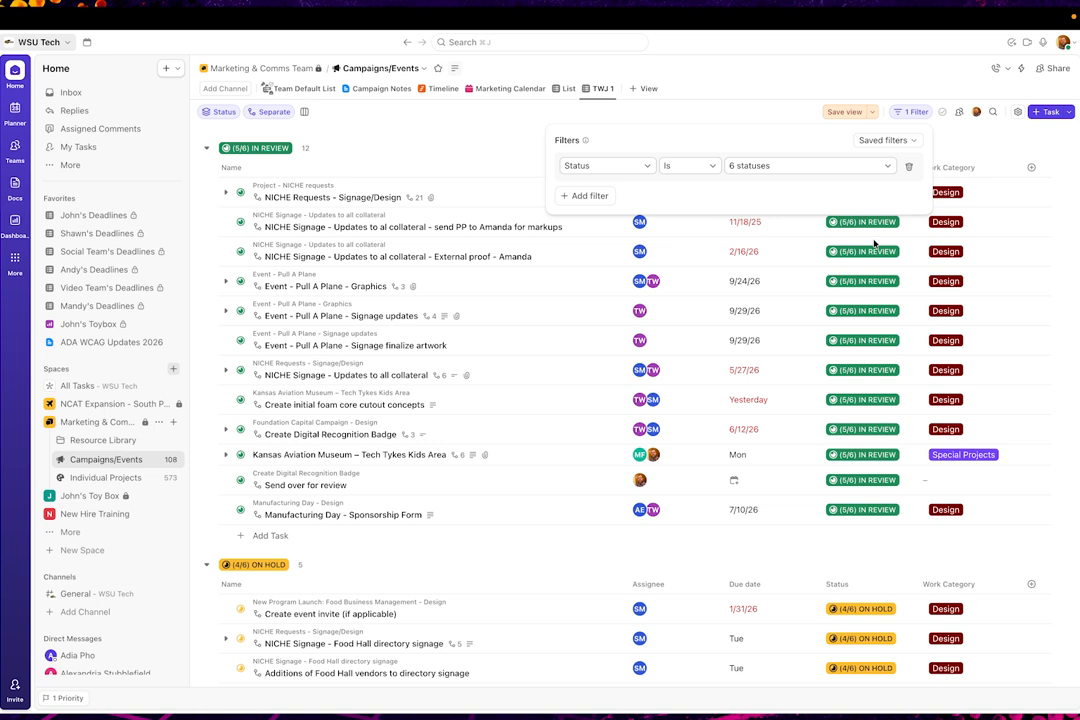
{"action": "left_click", "coordinate": [776, 168]}
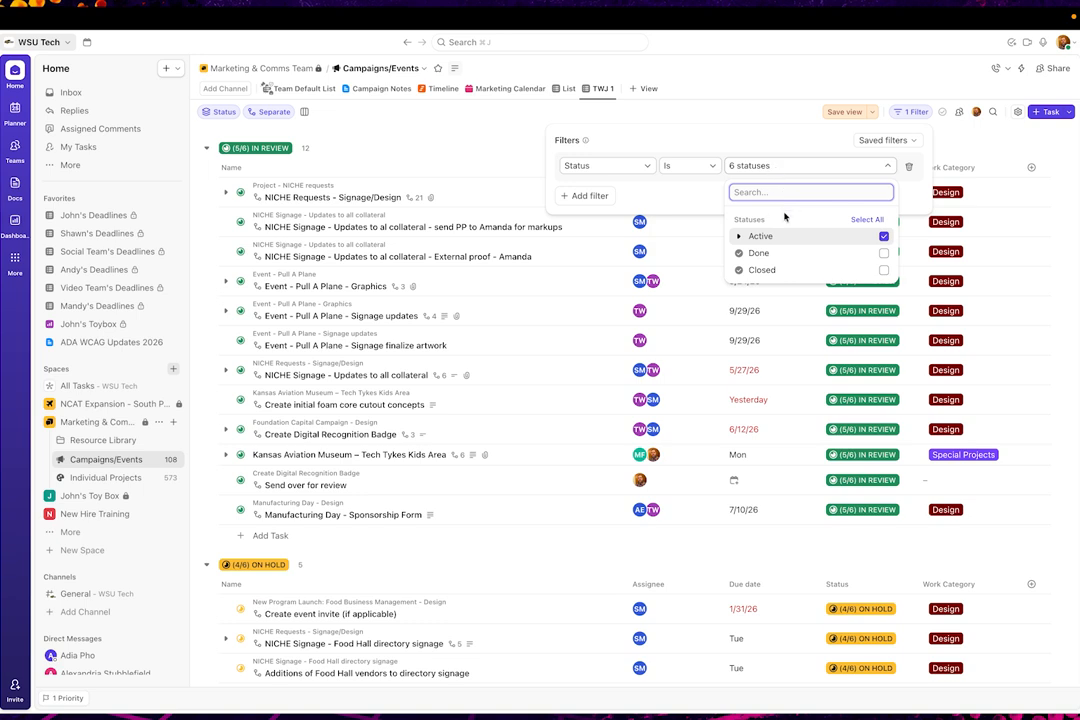
{"action": "left_click", "coordinate": [884, 253]}
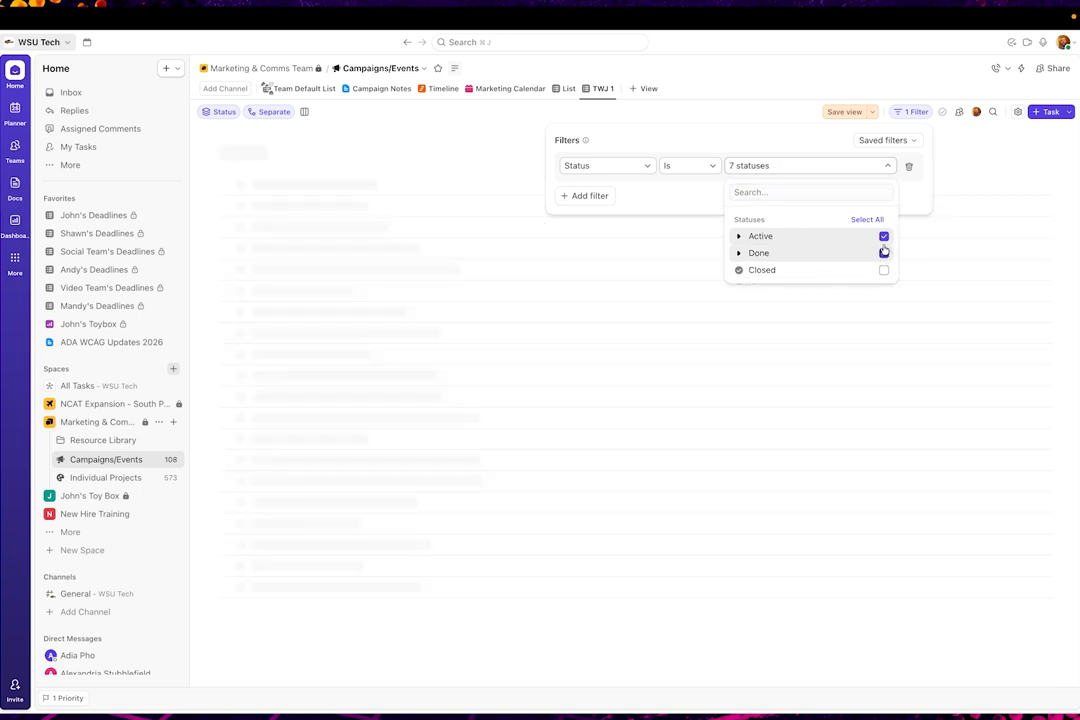
Step: Limit the Status filter to the Done statuses by excluding the Active ones
{"action": "left_click", "coordinate": [884, 236]}
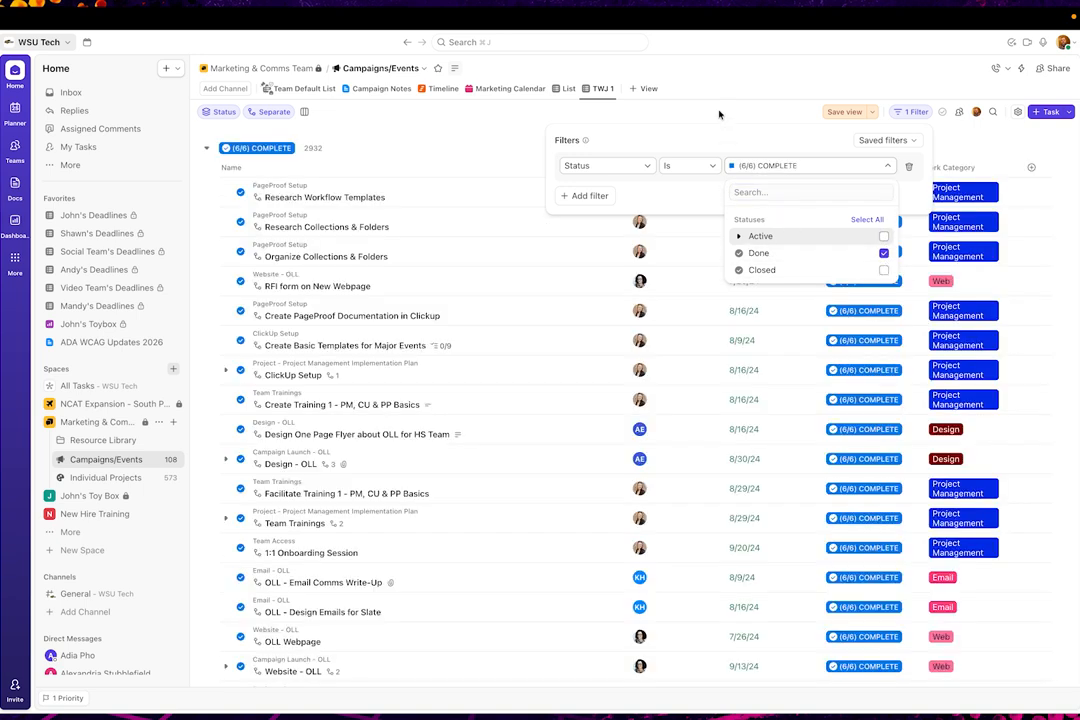
{"action": "left_click", "coordinate": [718, 115]}
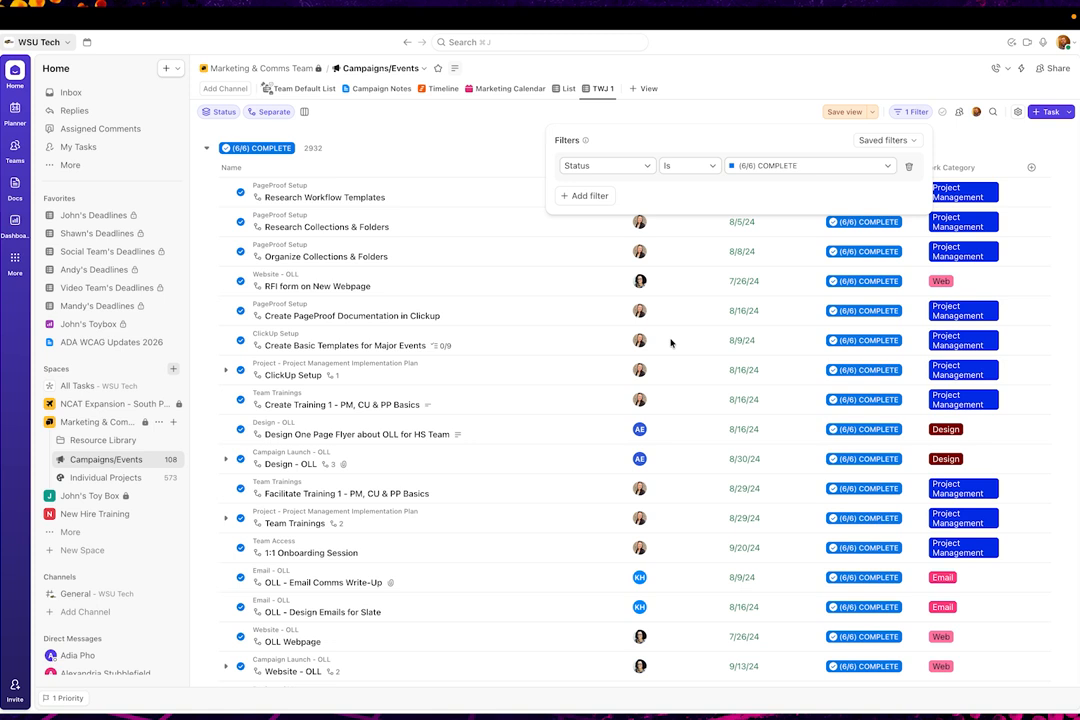
Step: Set the Status filter to include all Active statuses and exclude the Done ones
{"action": "left_click", "coordinate": [829, 173]}
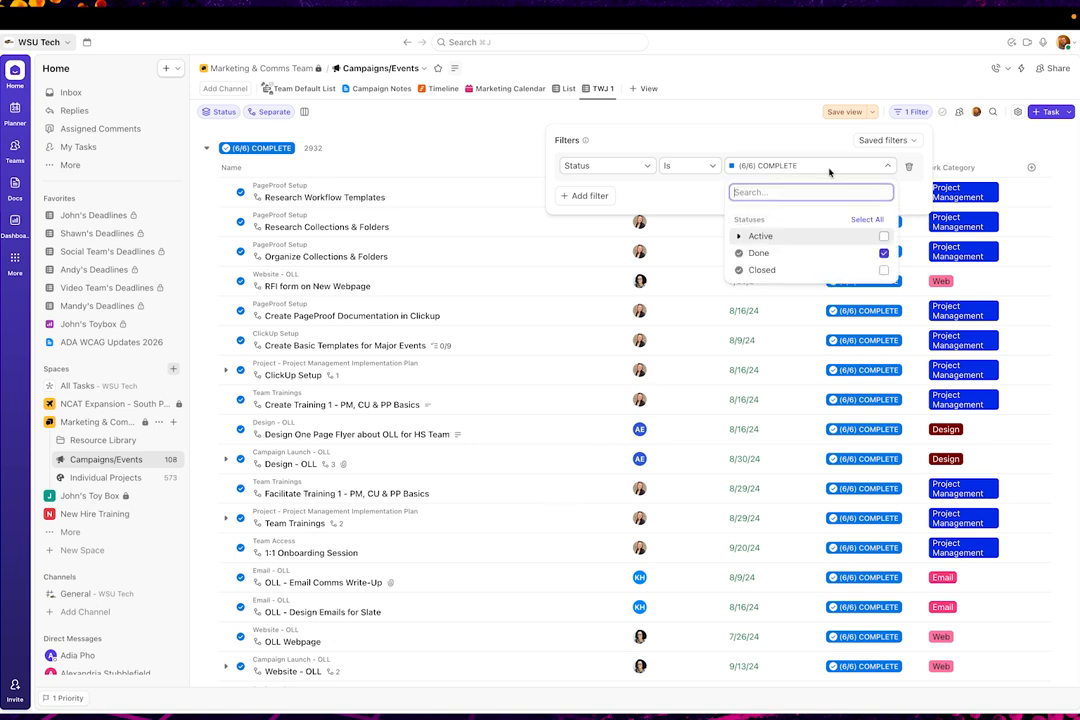
{"action": "left_click", "coordinate": [884, 237]}
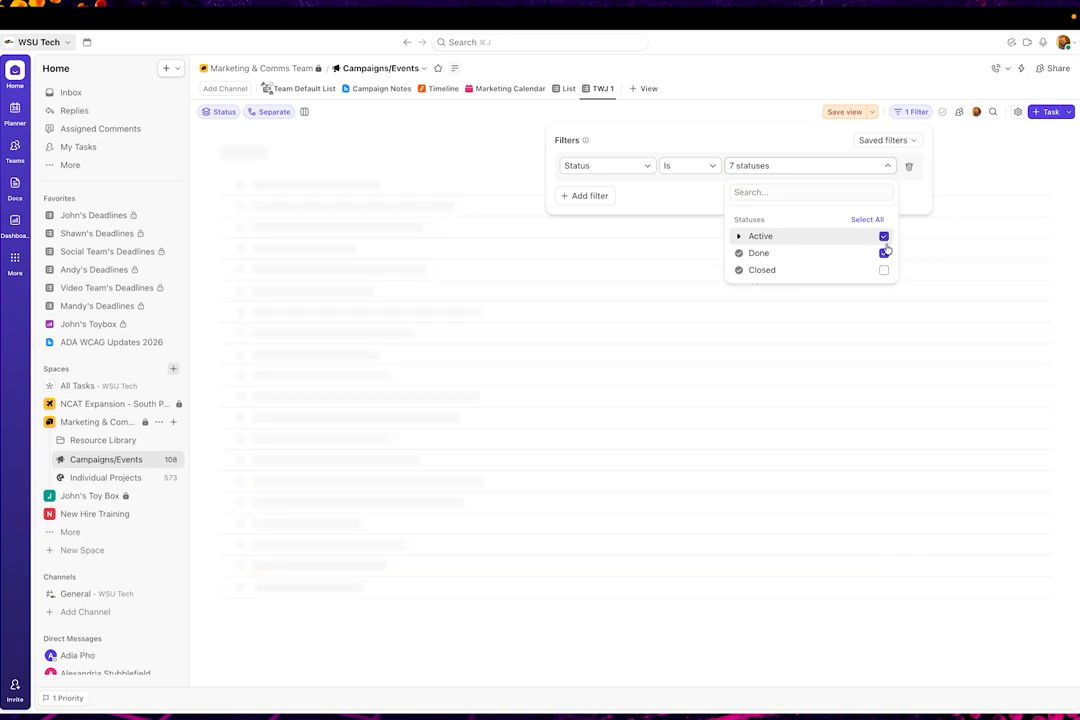
{"action": "left_click", "coordinate": [884, 253]}
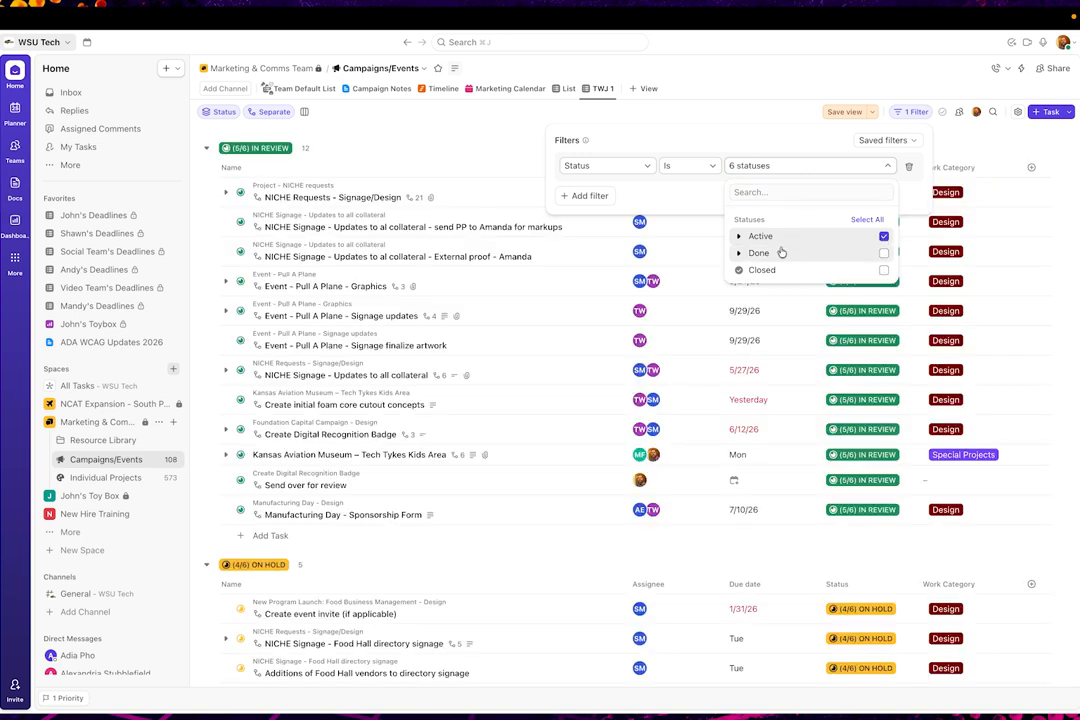
{"action": "left_click", "coordinate": [729, 128]}
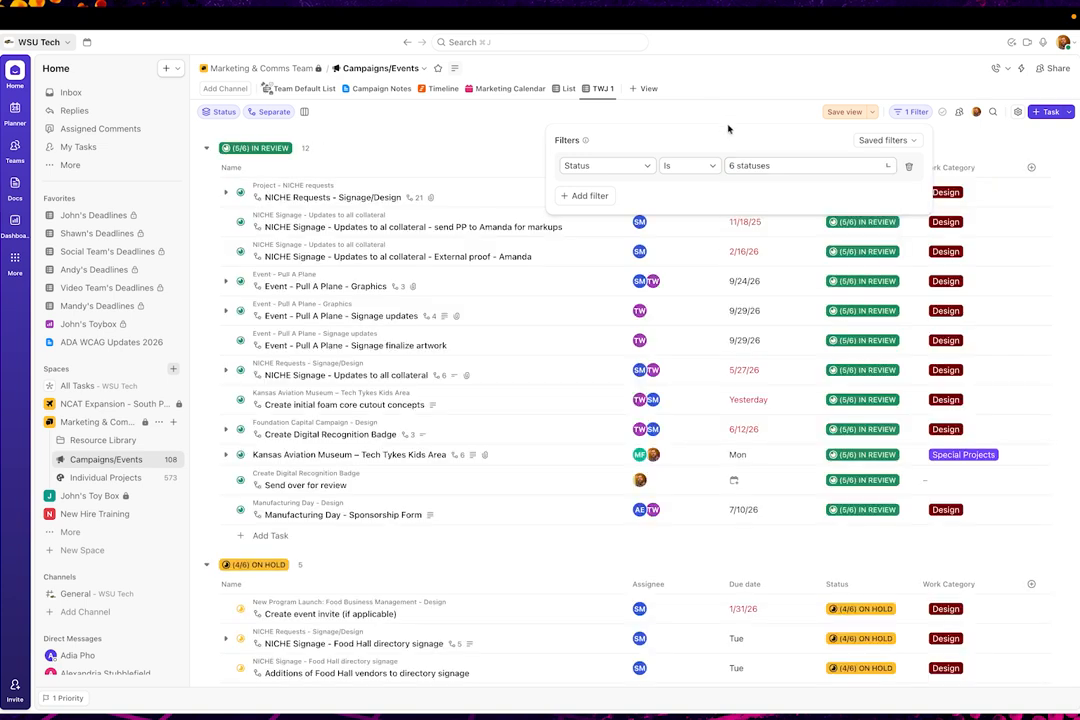
Step: Add a second filter that limits the view to tasks whose Assignee is Me
{"action": "left_click", "coordinate": [586, 195]}
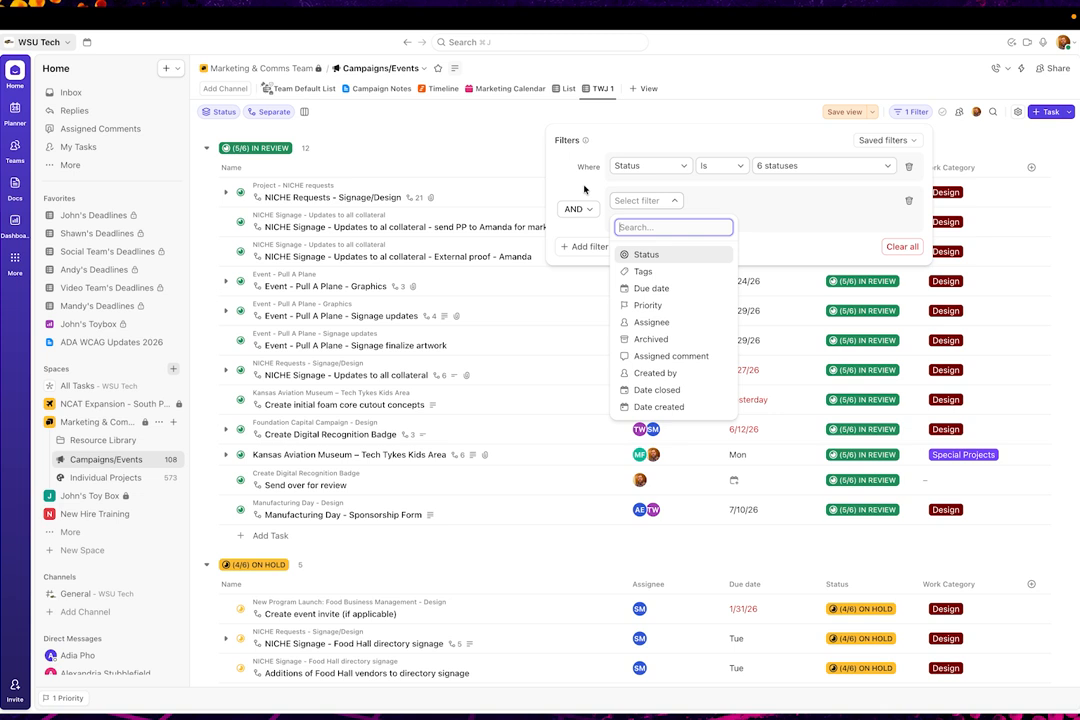
{"action": "left_click", "coordinate": [723, 142]}
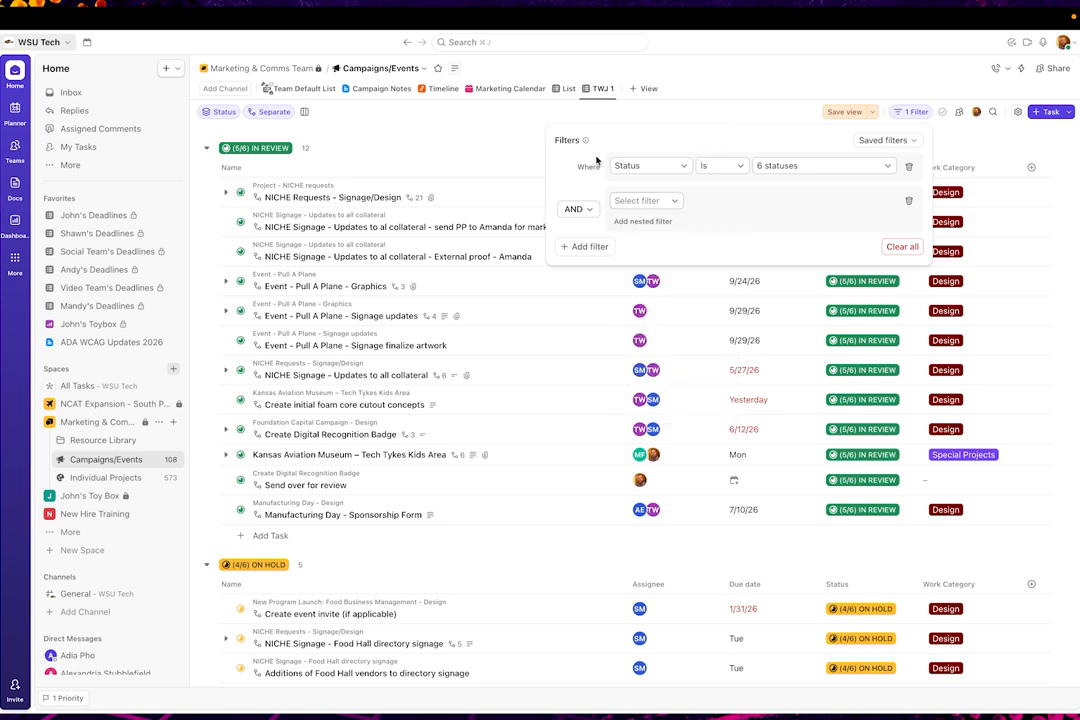
{"action": "left_click", "coordinate": [641, 201]}
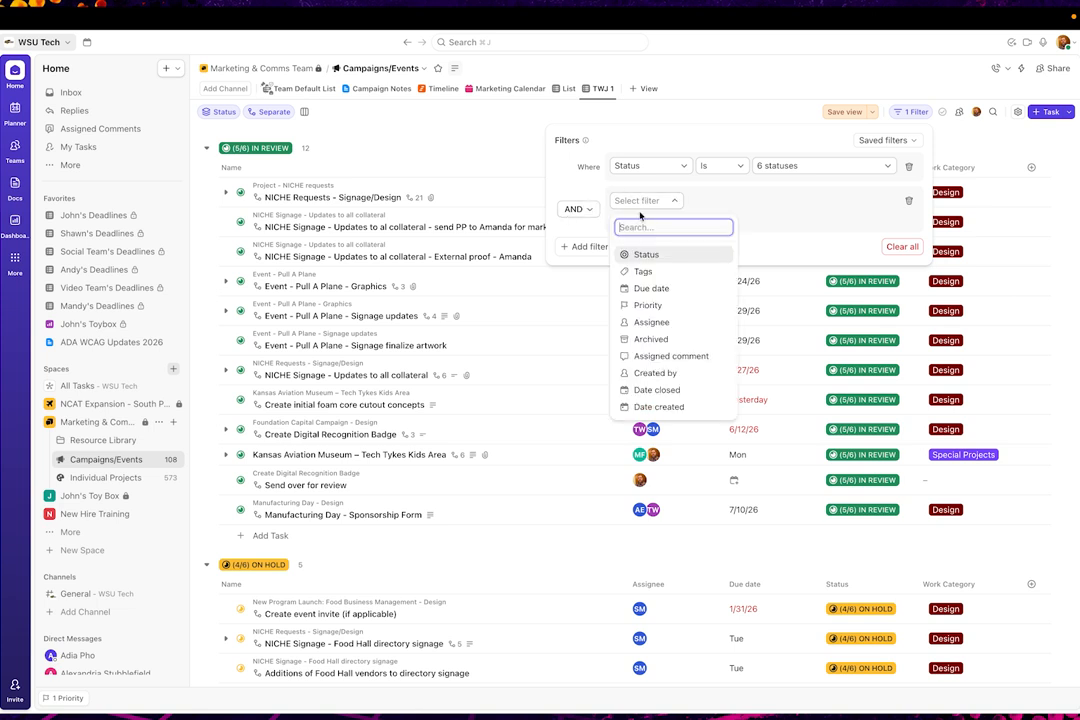
{"action": "left_click", "coordinate": [693, 322]}
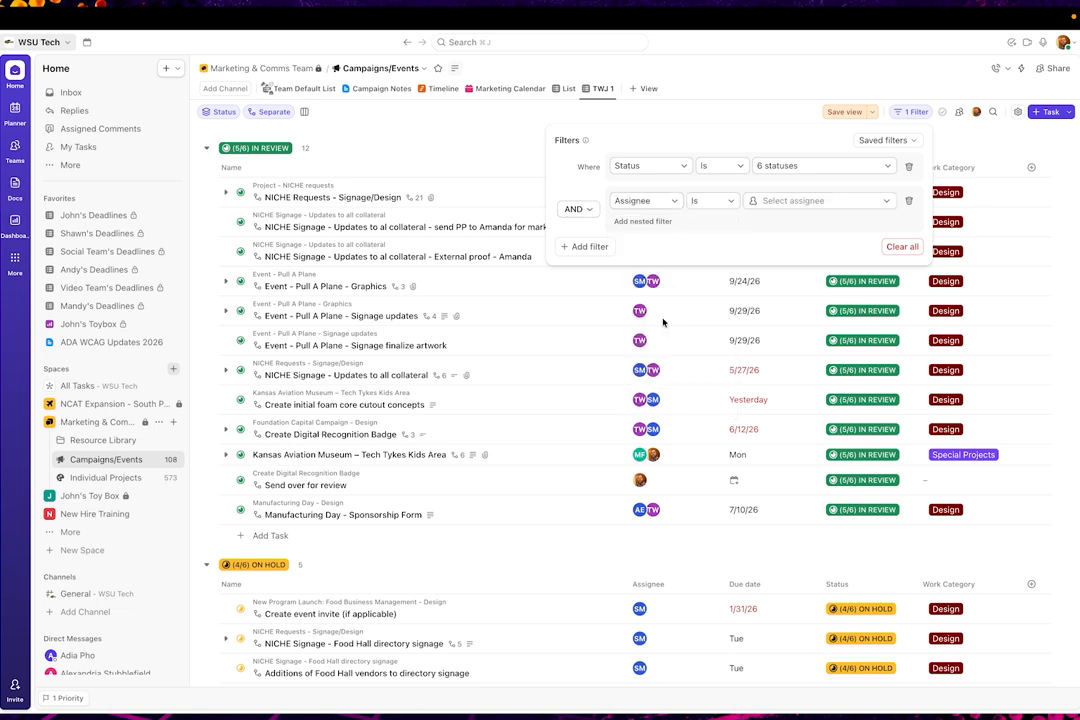
{"action": "left_click", "coordinate": [790, 200]}
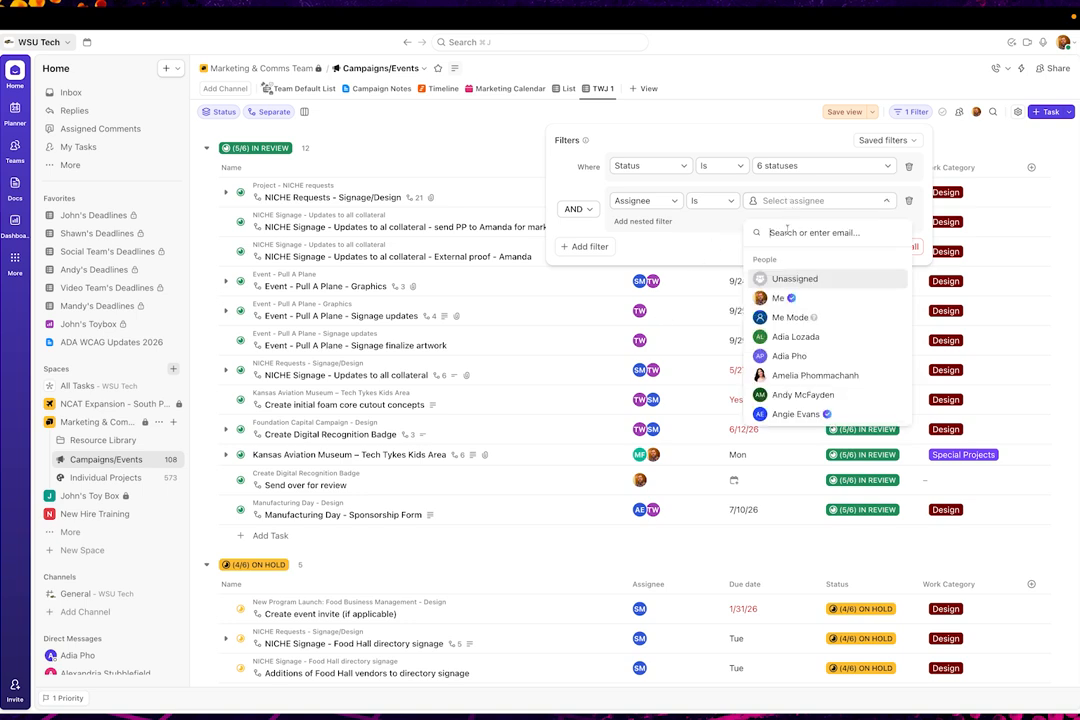
{"action": "left_click", "coordinate": [779, 299]}
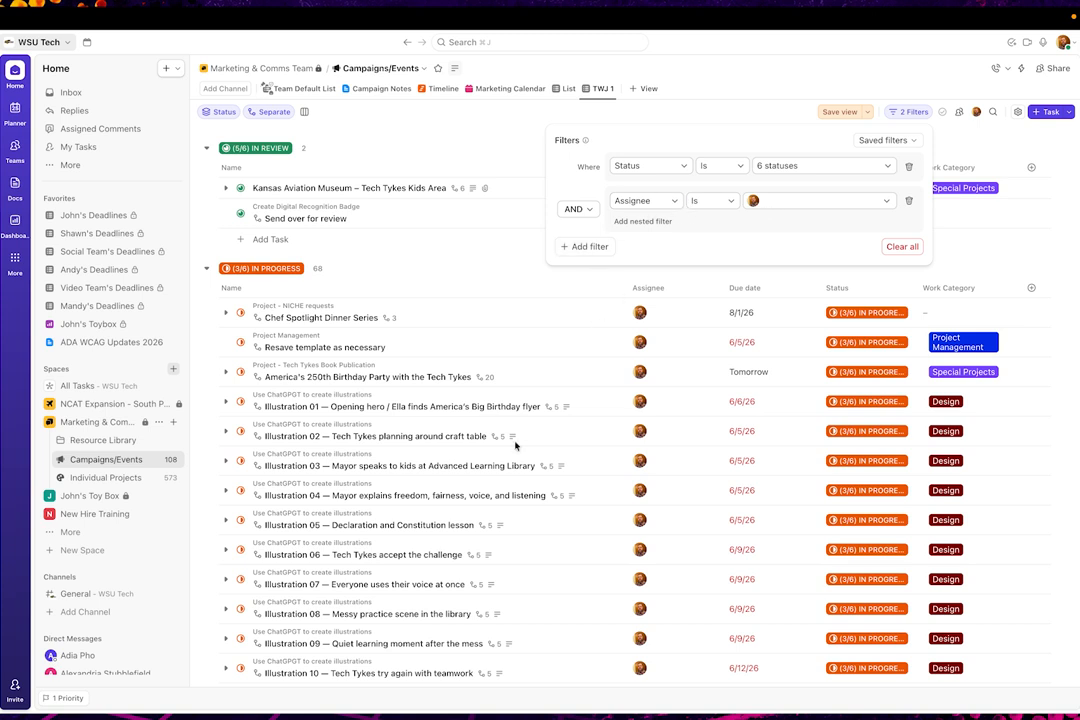
Step: Add a third filter that limits the view to tasks whose Due date is Next 7 days
{"action": "left_click", "coordinate": [594, 254]}
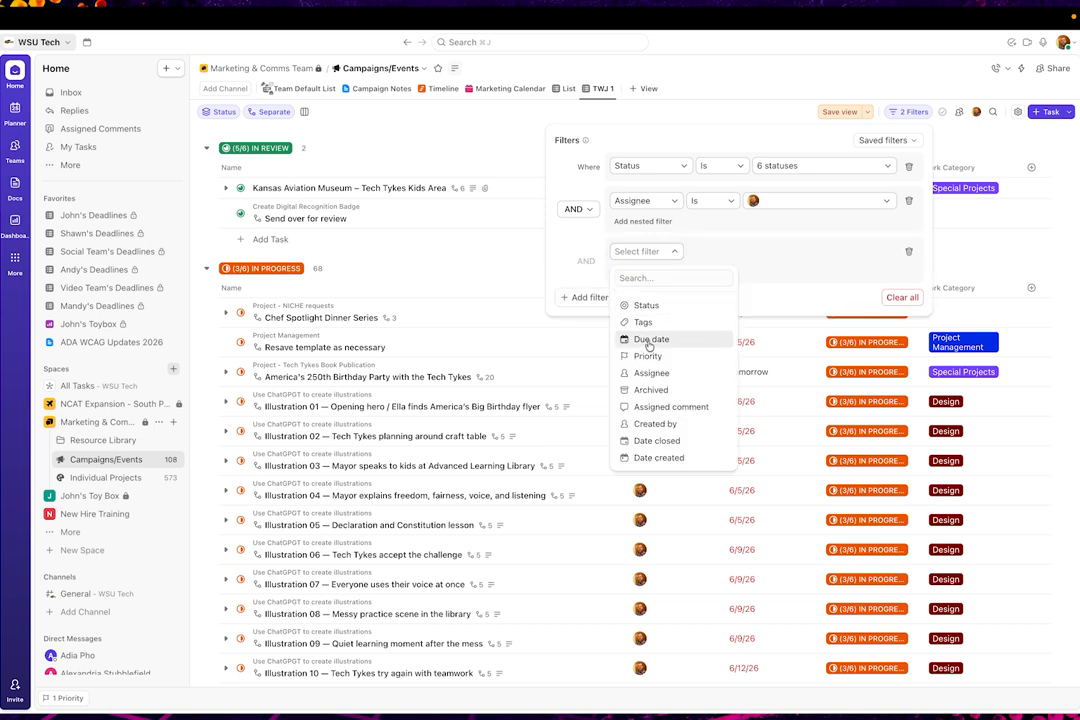
{"action": "left_click", "coordinate": [645, 340]}
{"action": "left_click", "coordinate": [778, 253]}
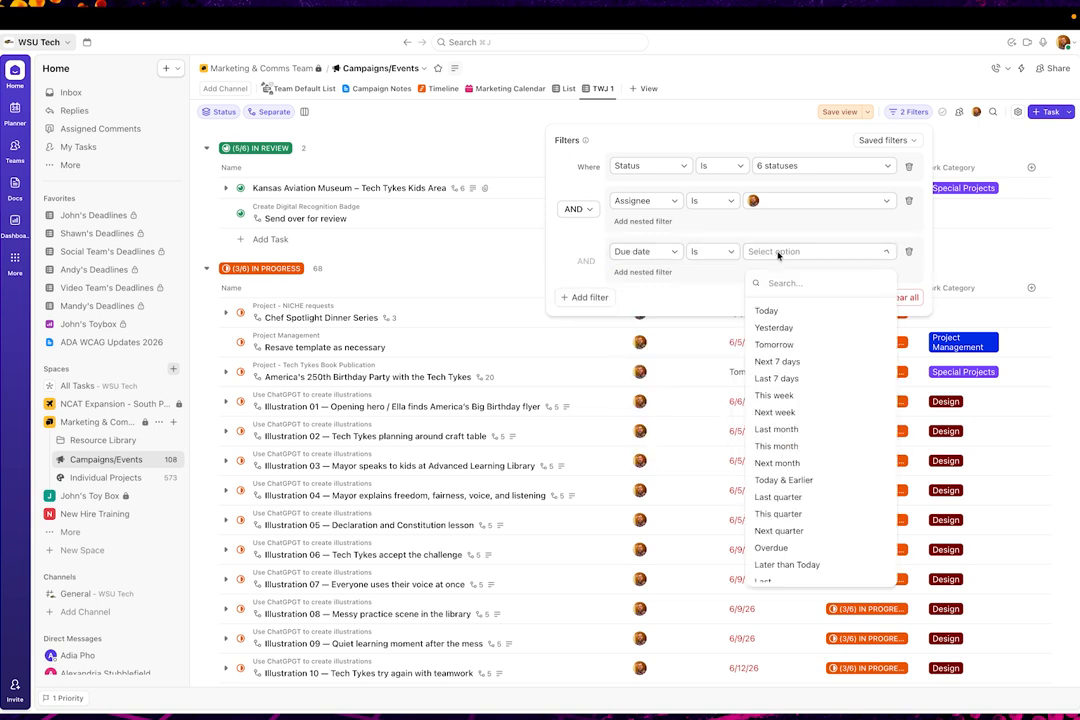
{"action": "left_click", "coordinate": [768, 364]}
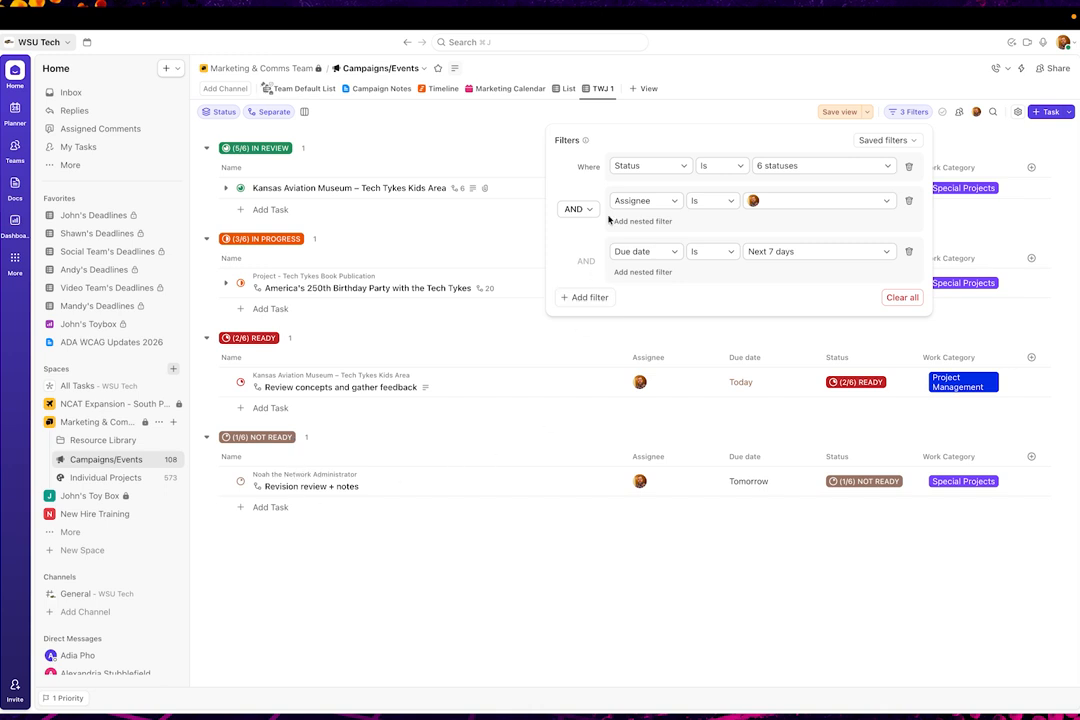
{"action": "left_click", "coordinate": [717, 113]}
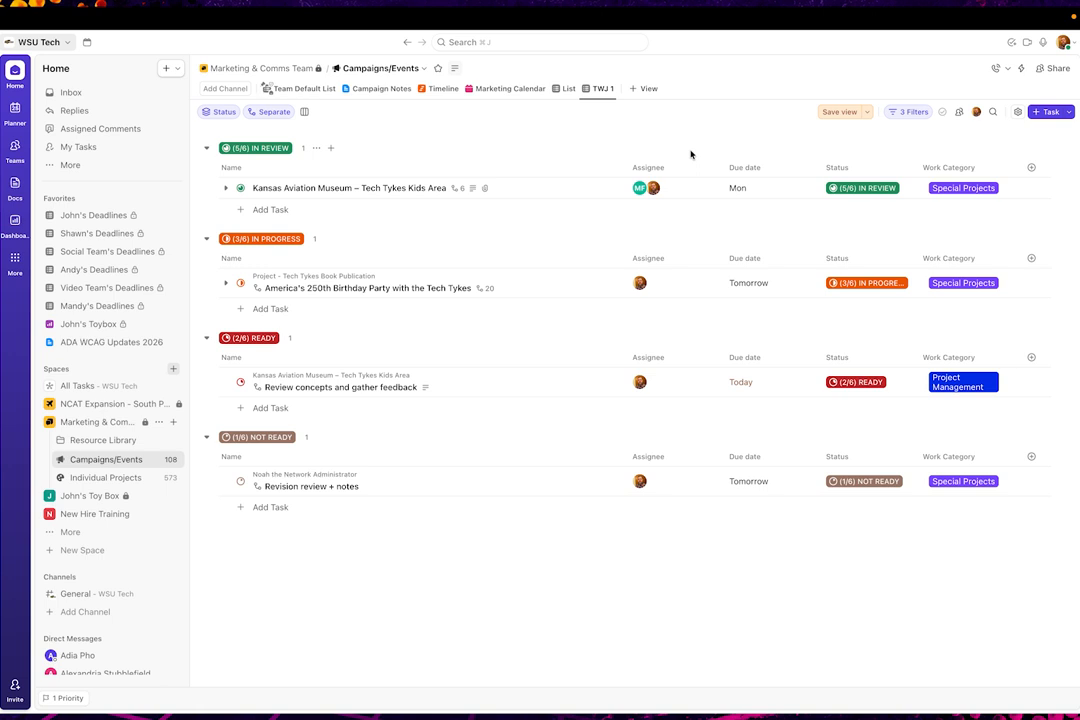
Step: Change the Due date filter's value to Overdue
{"action": "left_click", "coordinate": [912, 113]}
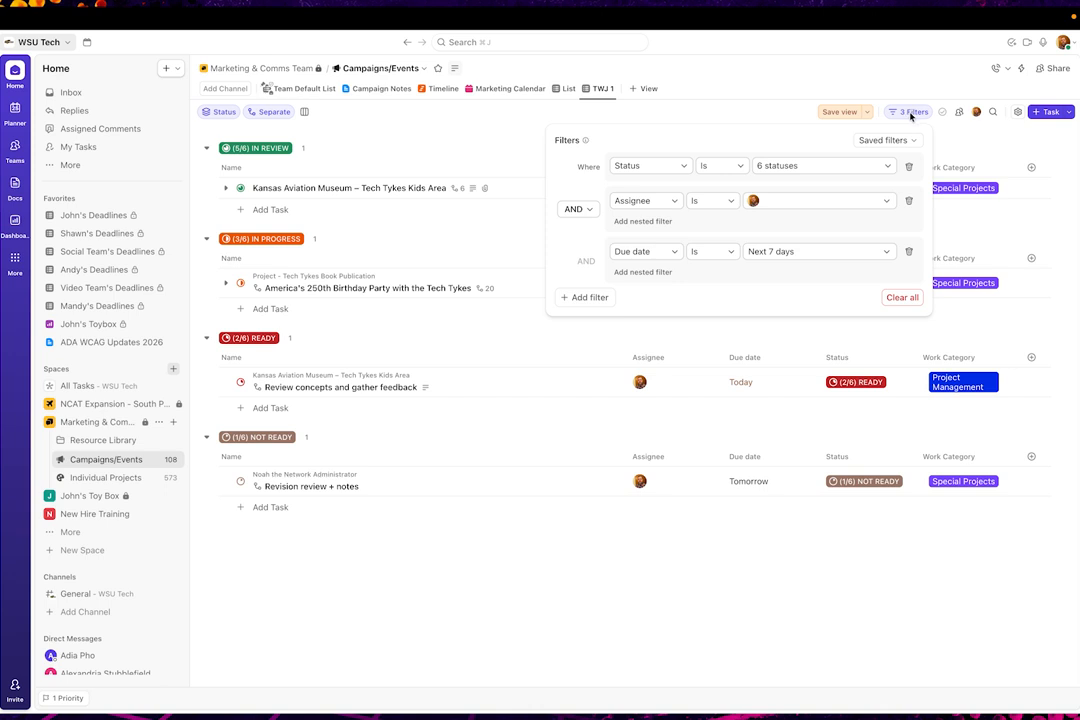
{"action": "left_click", "coordinate": [740, 118]}
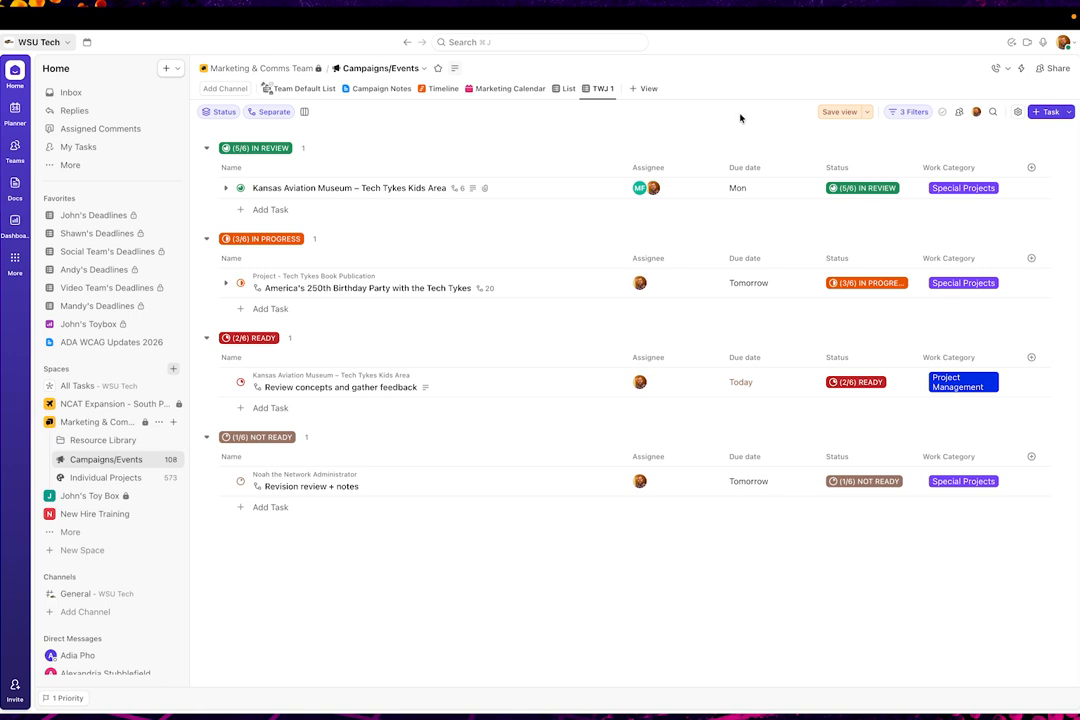
{"action": "left_click", "coordinate": [911, 113]}
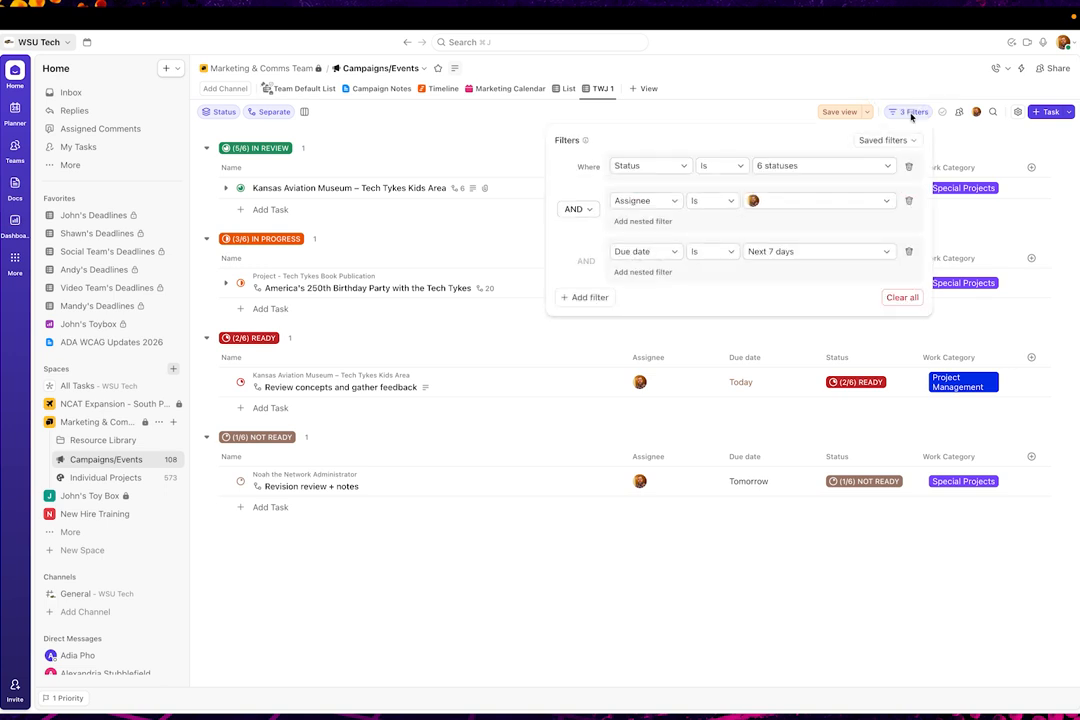
{"action": "left_click", "coordinate": [830, 251]}
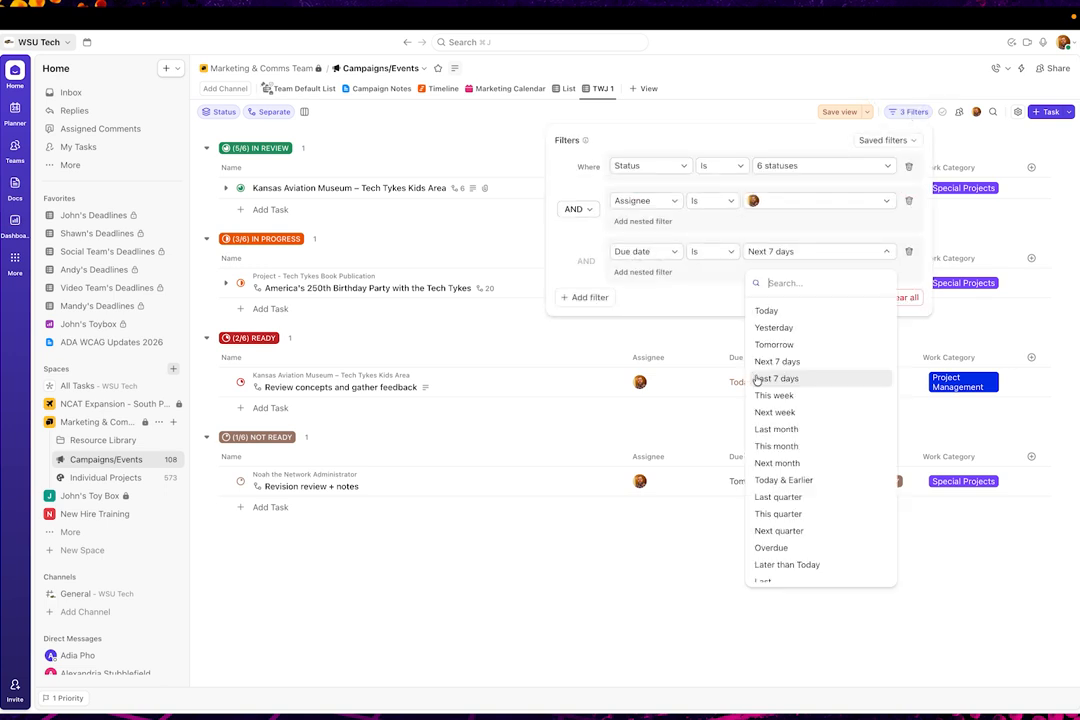
{"action": "left_click", "coordinate": [772, 548]}
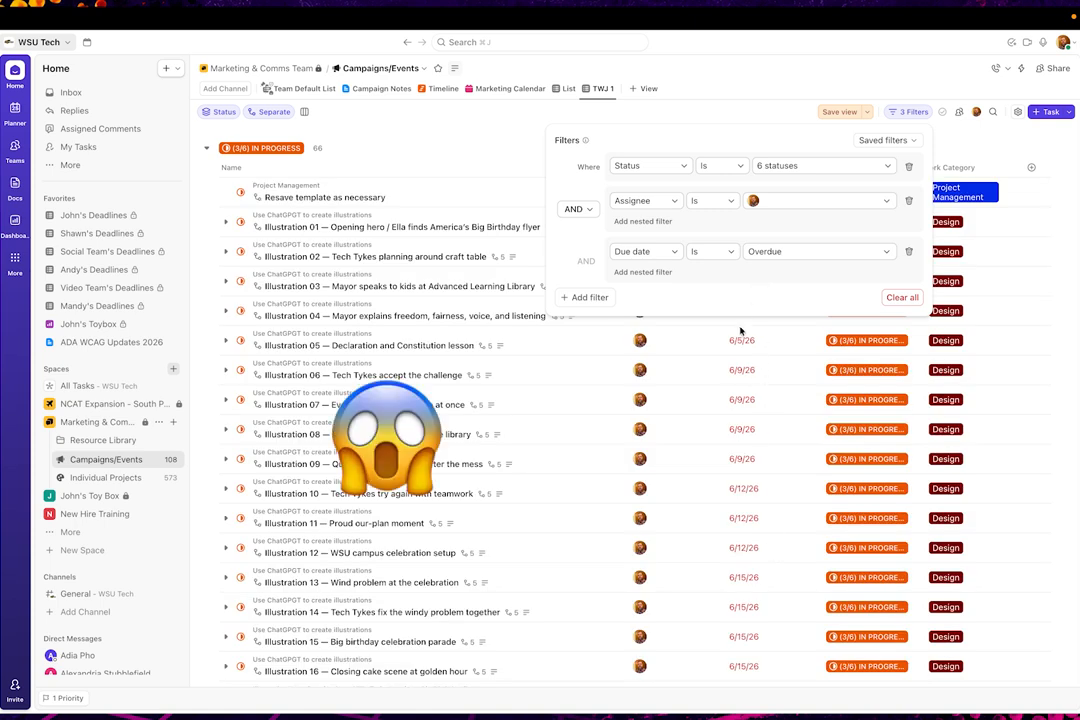
Step: Try combining the Overdue filter with a second Due date filter for Next 7 days, and remove both Due date filters
{"action": "left_click", "coordinate": [597, 298]}
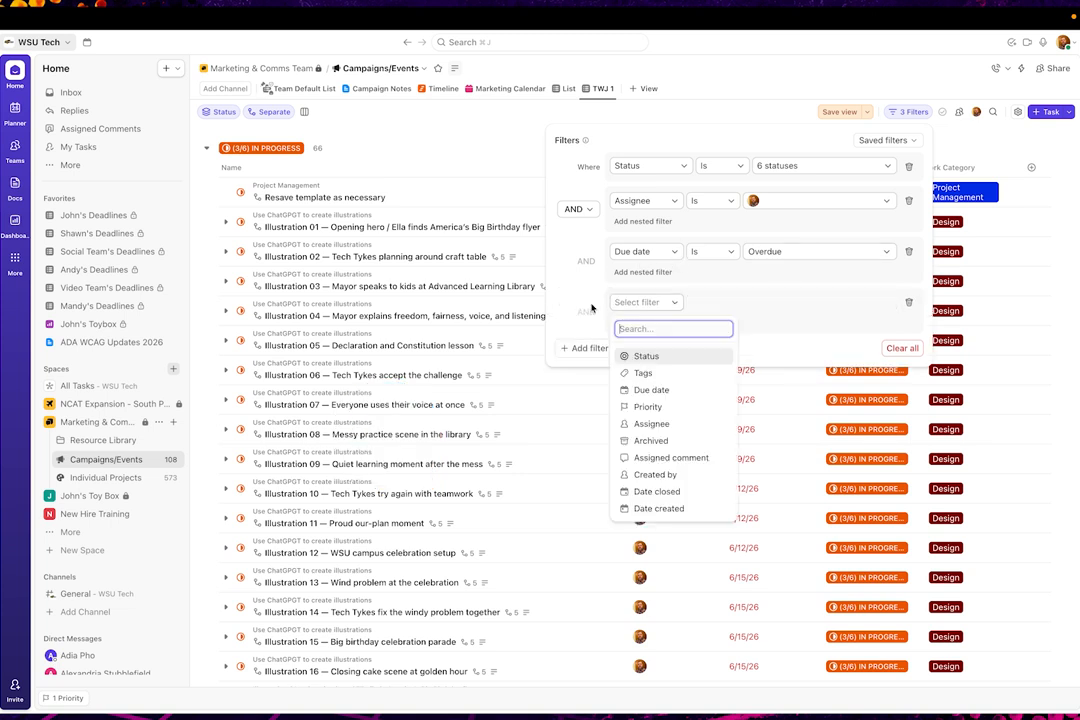
{"action": "left_click", "coordinate": [651, 389]}
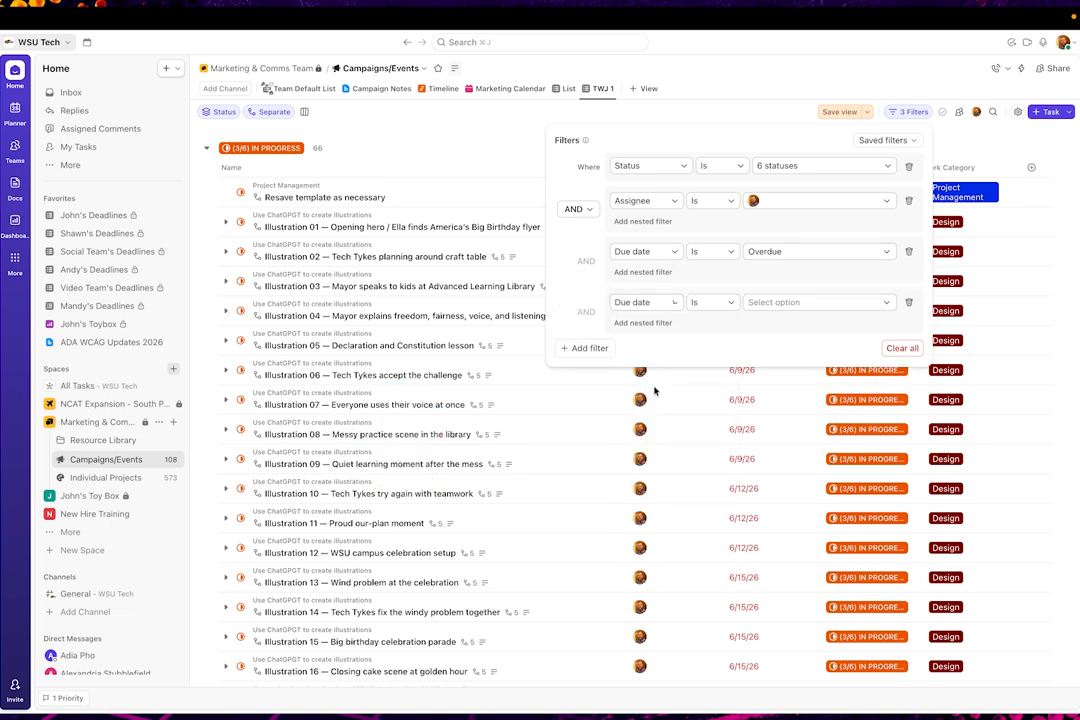
{"action": "left_click", "coordinate": [781, 304]}
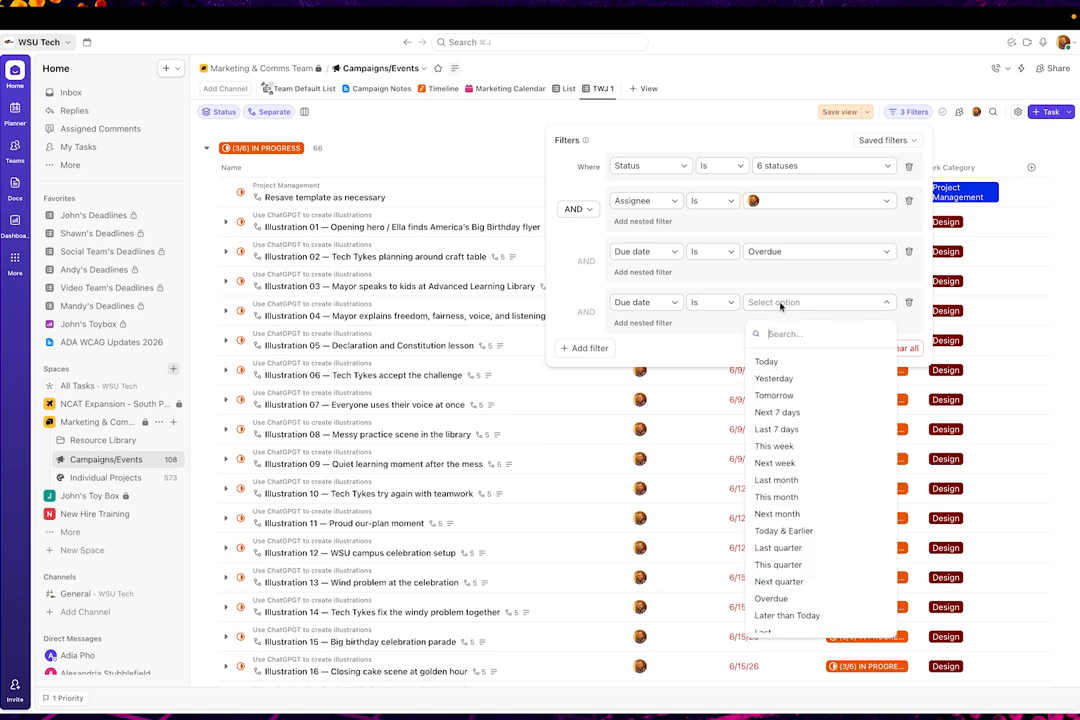
{"action": "left_click", "coordinate": [776, 413]}
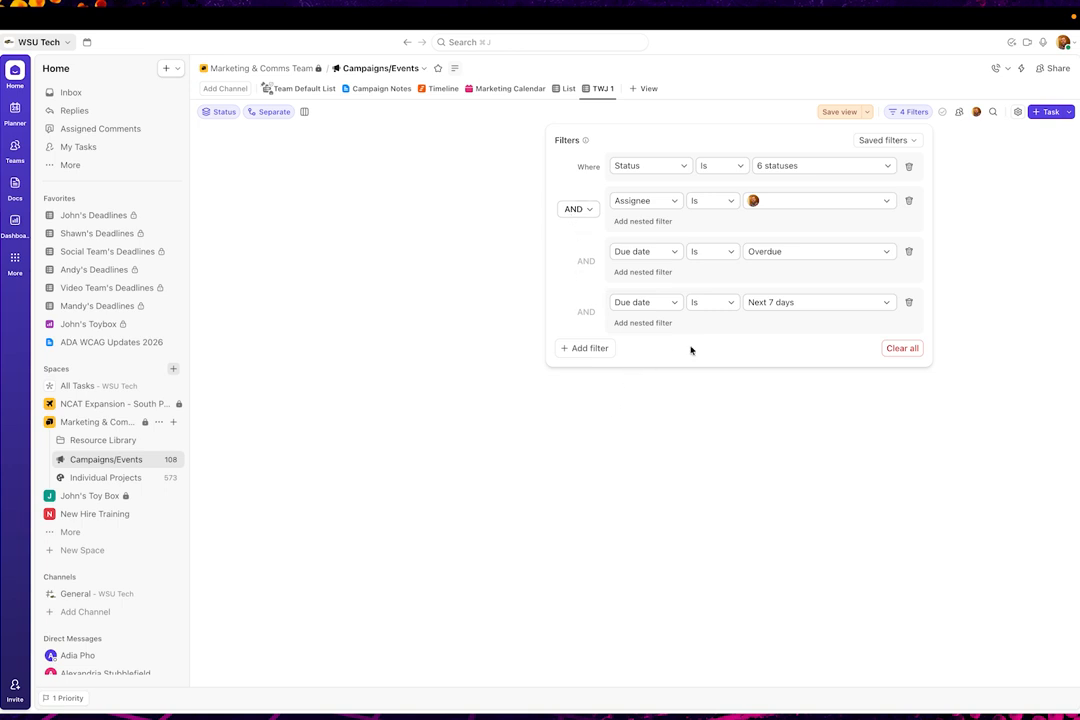
{"action": "left_click", "coordinate": [908, 302]}
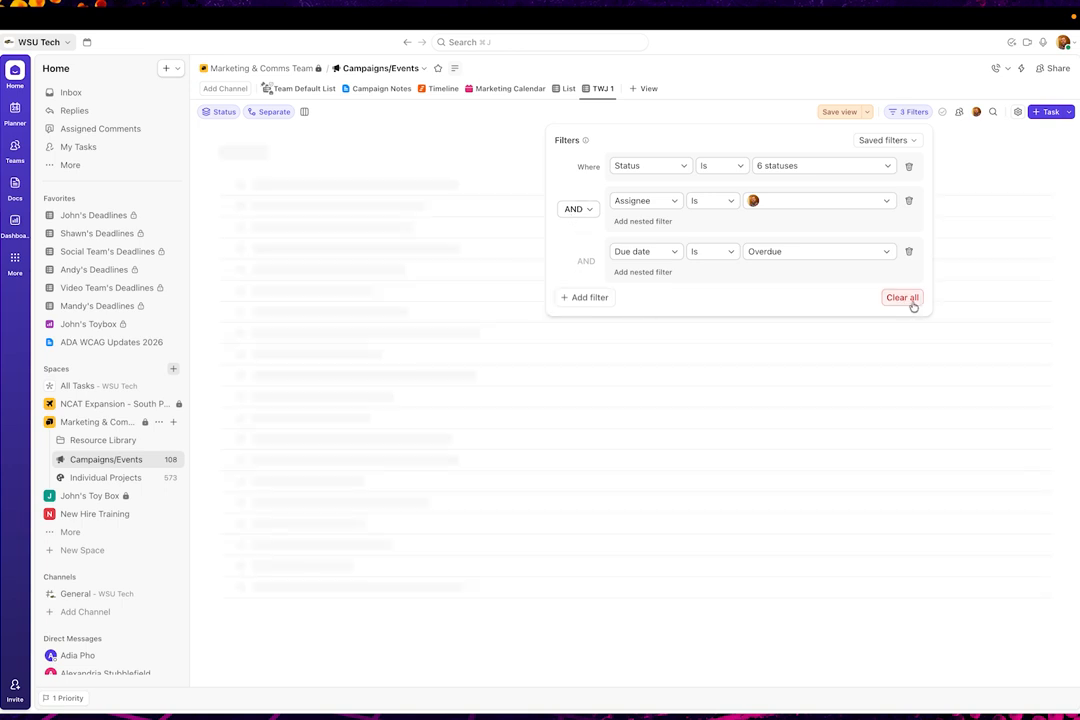
{"action": "left_click", "coordinate": [908, 254]}
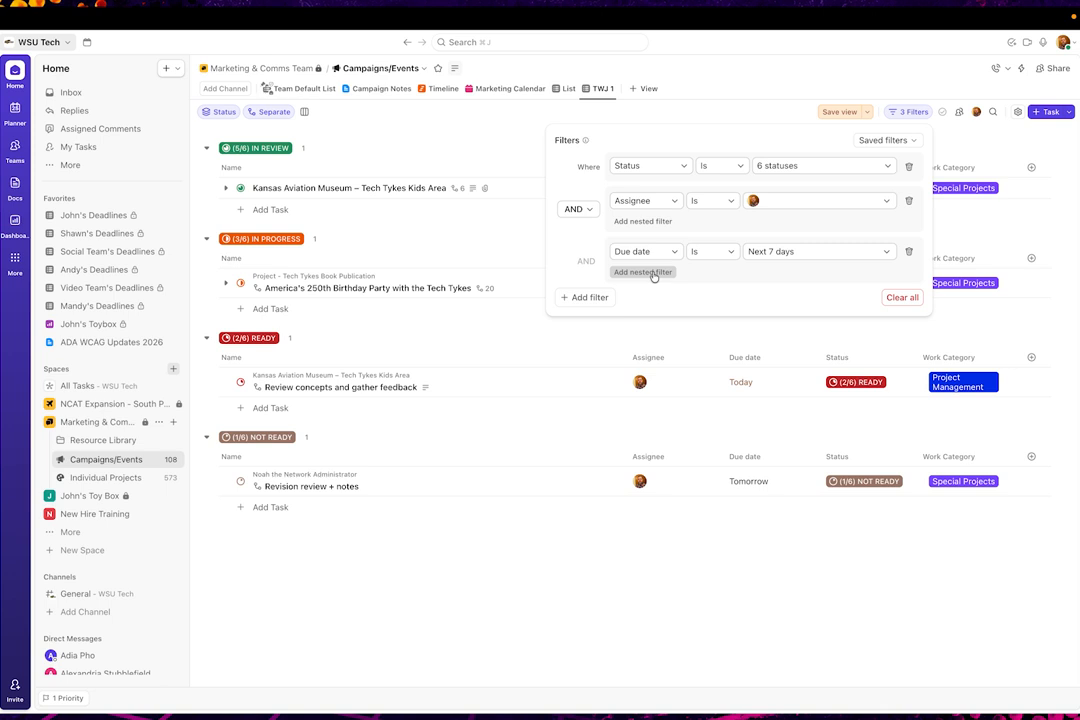
Step: Nest an OR condition under the Next 7 days due date filter so tasks whose Due date is Overdue also match
{"action": "left_click", "coordinate": [652, 273]}
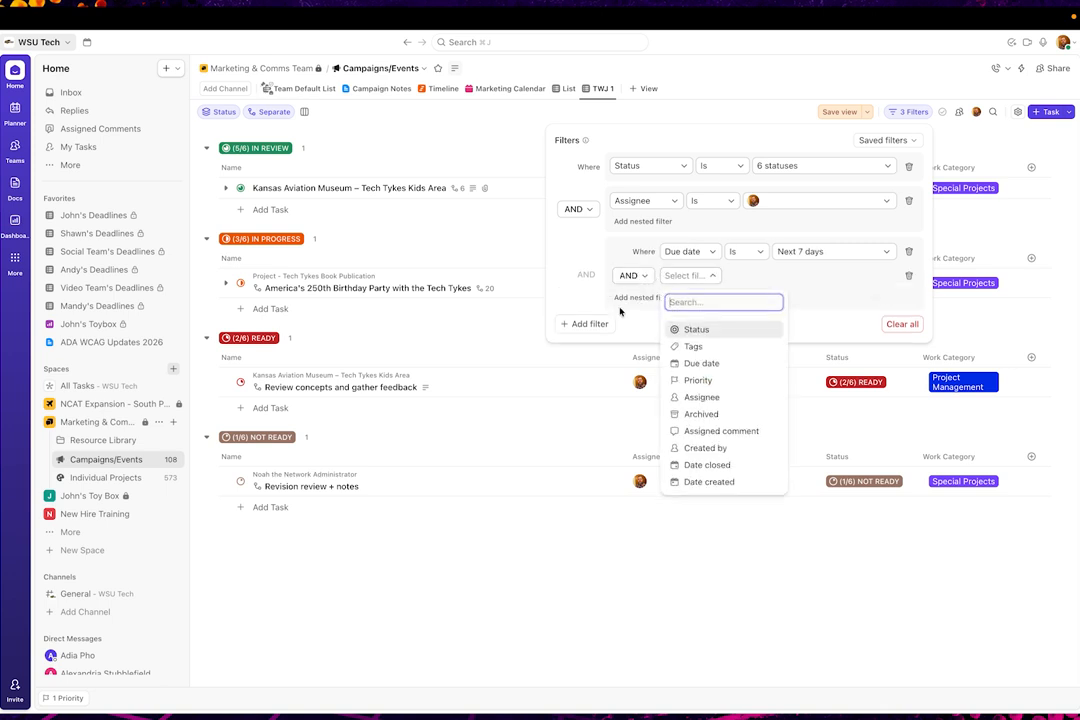
{"action": "left_click", "coordinate": [632, 281]}
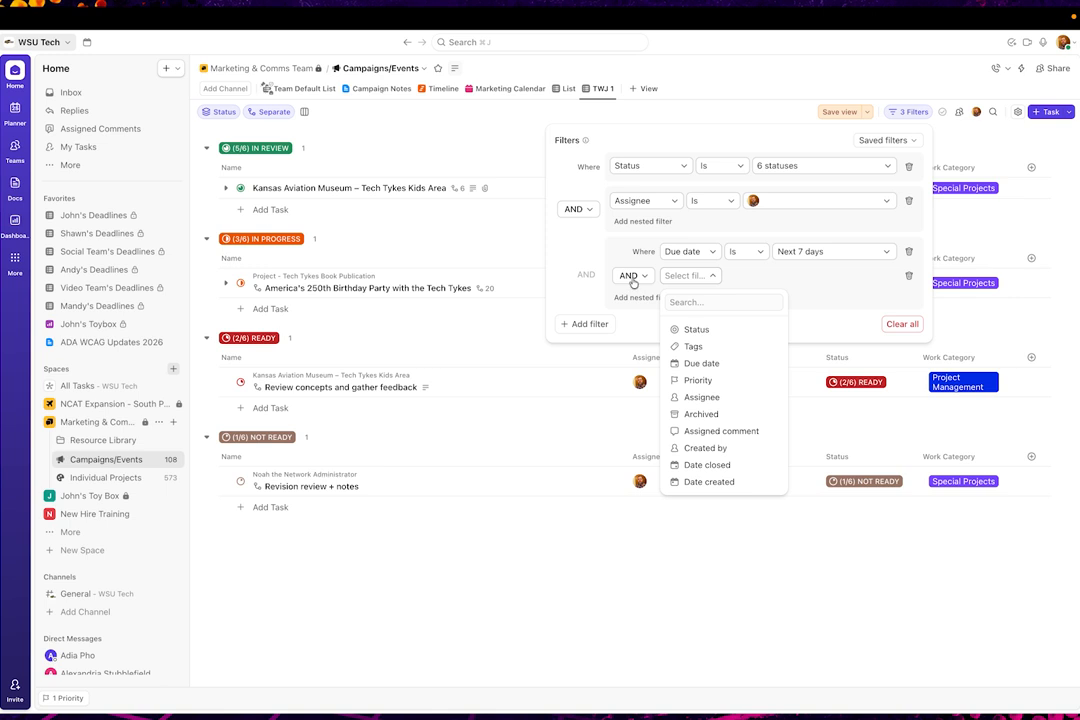
{"action": "left_click", "coordinate": [633, 279]}
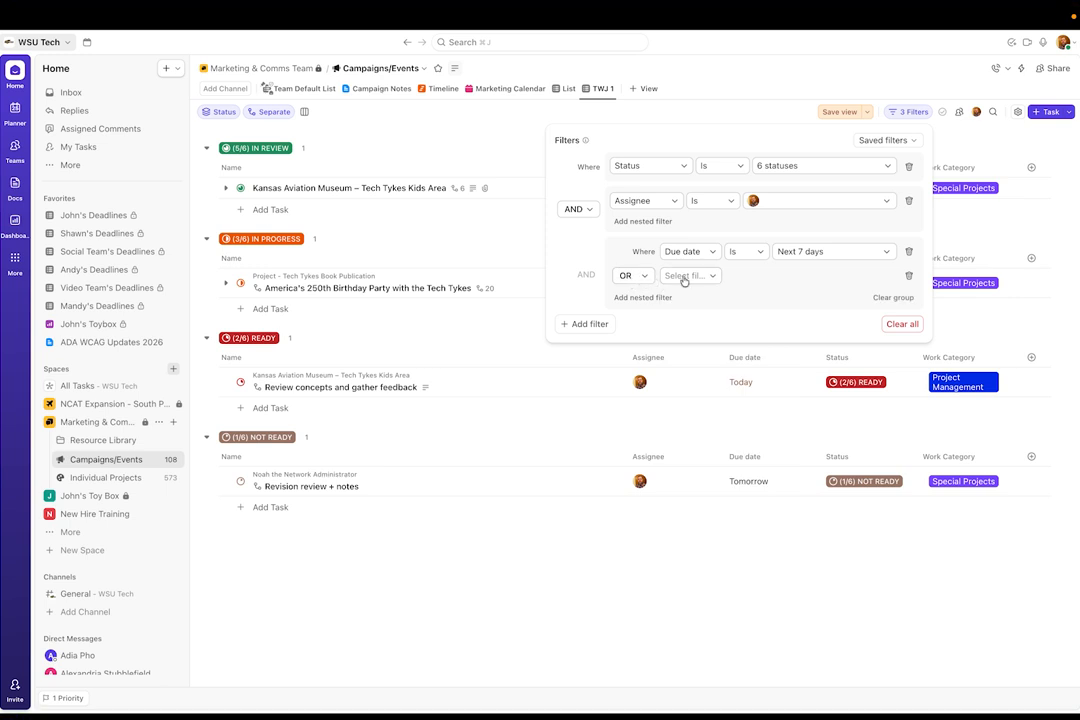
{"action": "left_click", "coordinate": [689, 276]}
{"action": "left_click", "coordinate": [685, 362]}
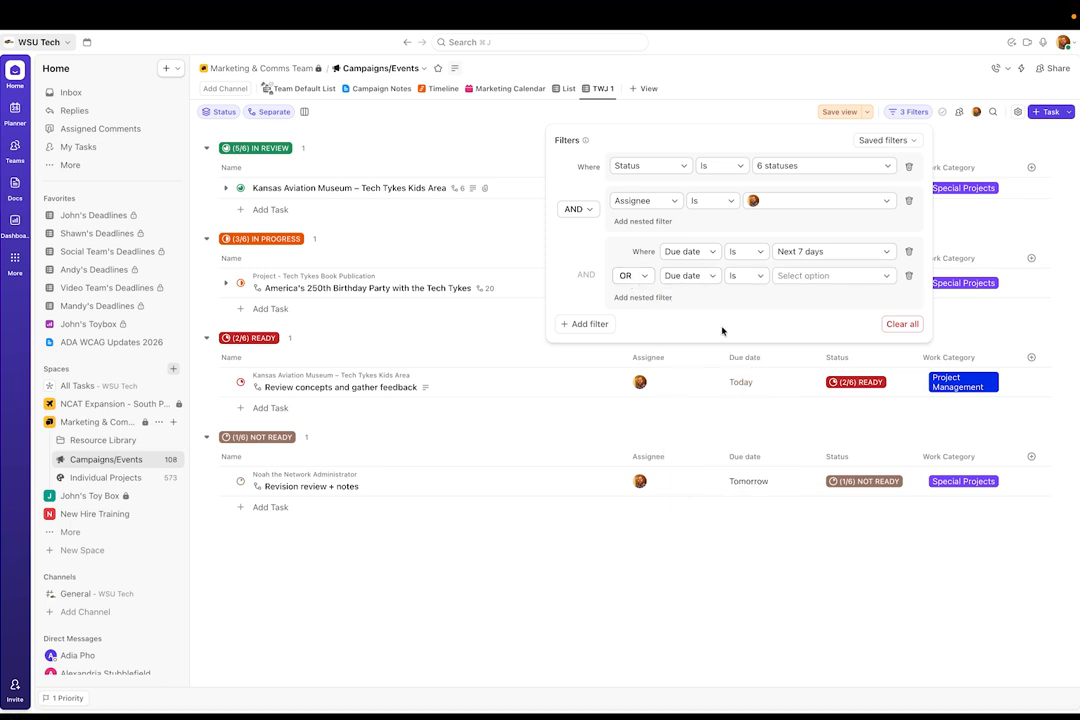
{"action": "left_click", "coordinate": [813, 280]}
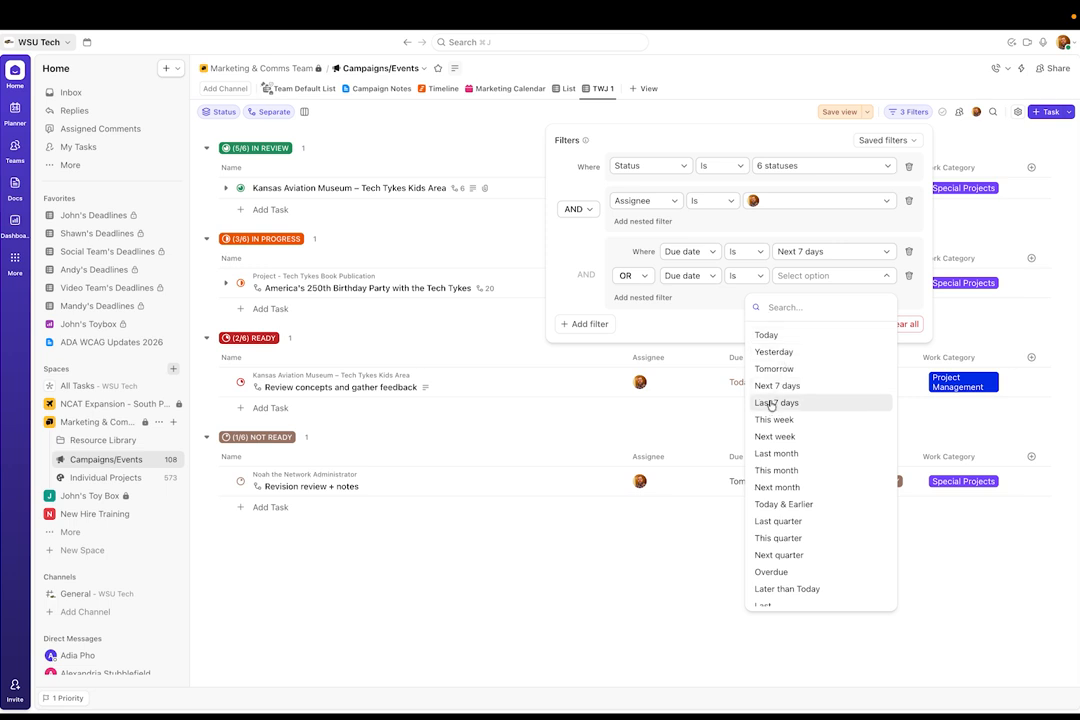
{"action": "left_click", "coordinate": [767, 573]}
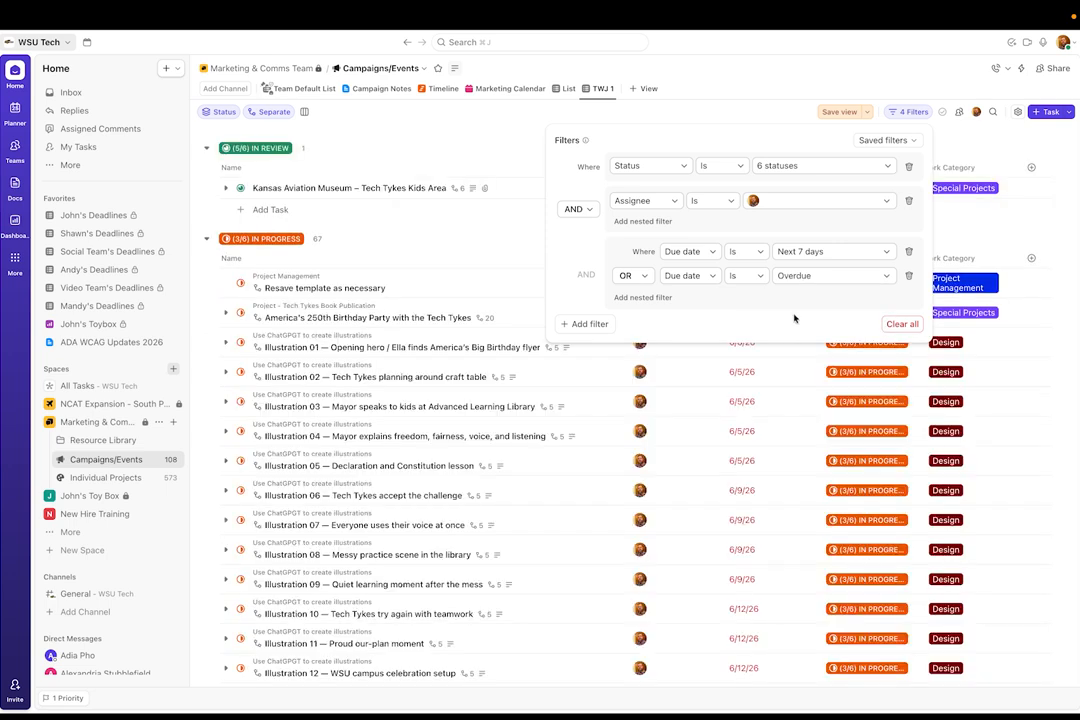
{"action": "left_click", "coordinate": [494, 245]}
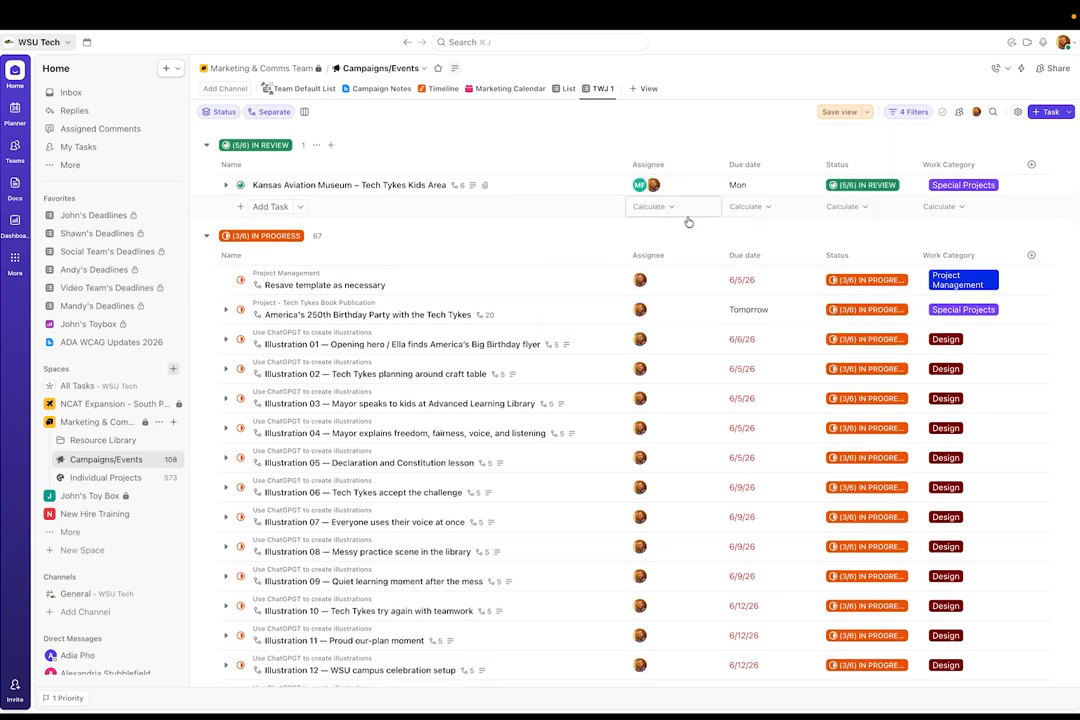
Step: Review the filtered tasks across the In Review, In Progress, Ready and Not Ready groups
{"action": "scroll", "coordinate": [688, 222], "scroll_direction": "down", "scroll_amount": 15}
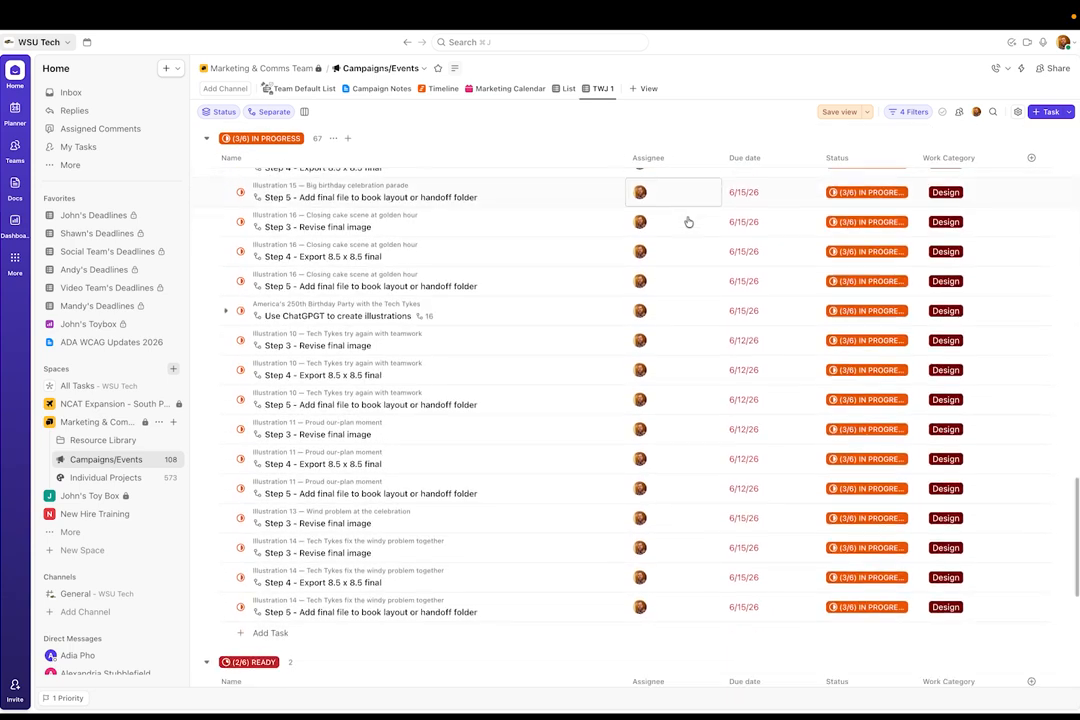
{"action": "scroll", "coordinate": [688, 222], "scroll_direction": "down", "scroll_amount": 5}
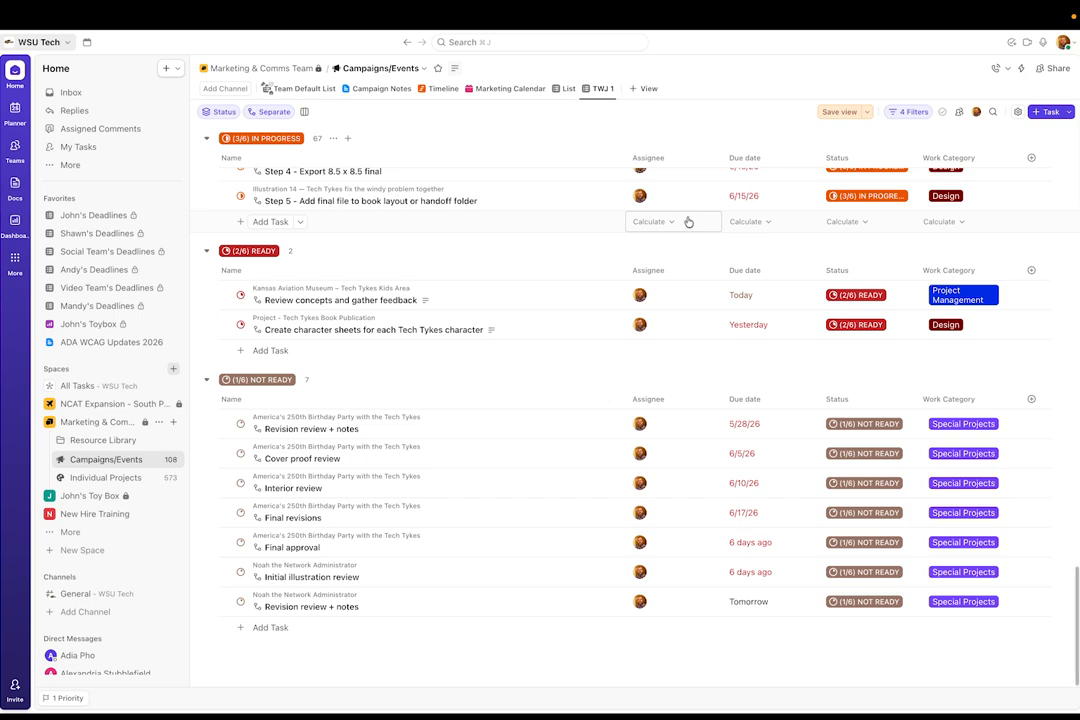
{"action": "scroll", "coordinate": [688, 222], "scroll_direction": "up", "scroll_amount": 5}
{"action": "scroll", "coordinate": [688, 222], "scroll_direction": "up", "scroll_amount": 15}
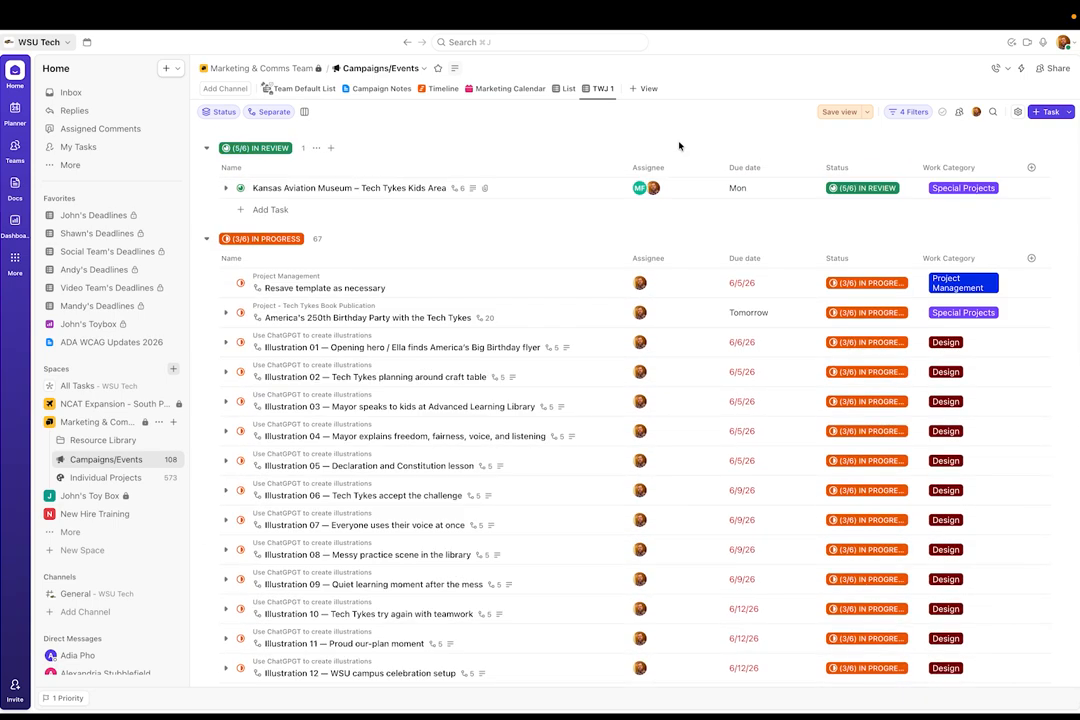